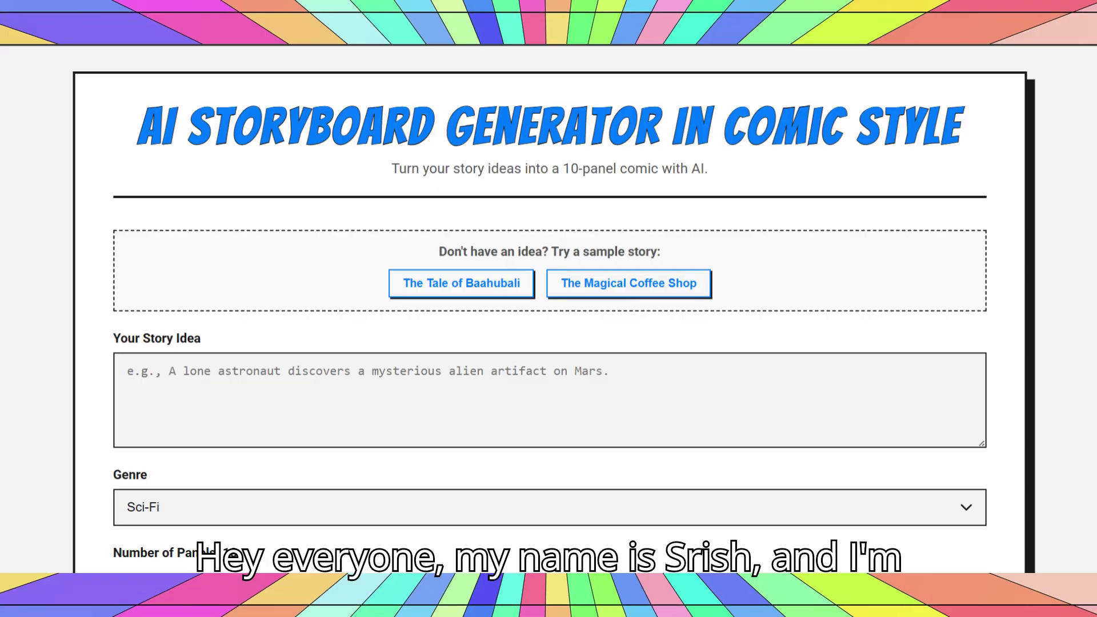
Step: Load The Magical Coffee Shop sample story as the story idea
scroll(1018, 265, "down", 1)
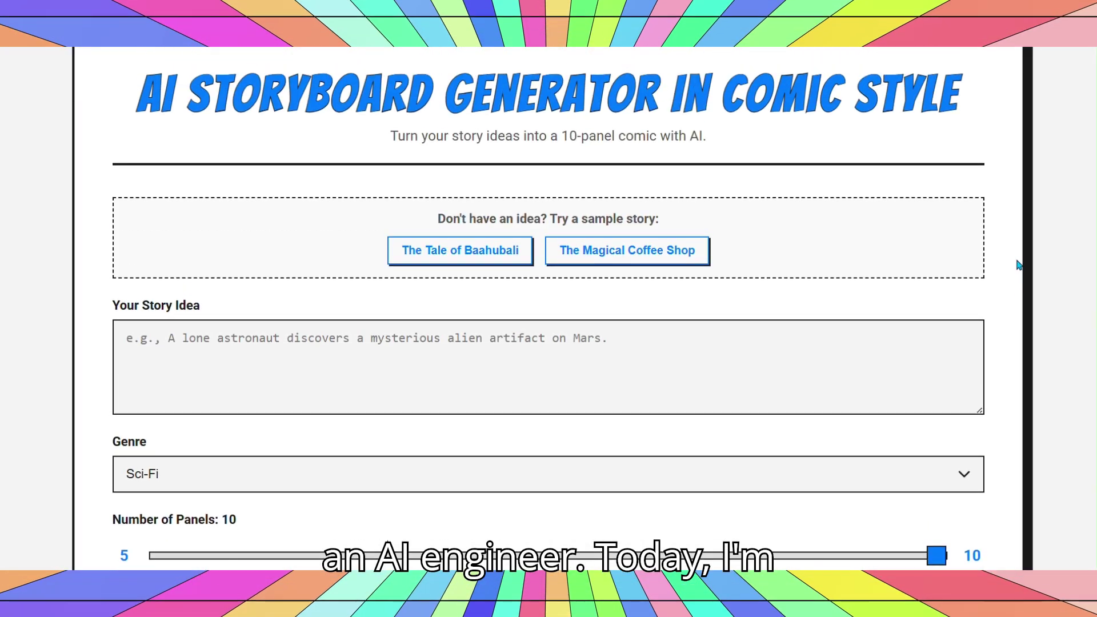
scroll(1019, 265, "down", 4)
scroll(1018, 265, "up", 4)
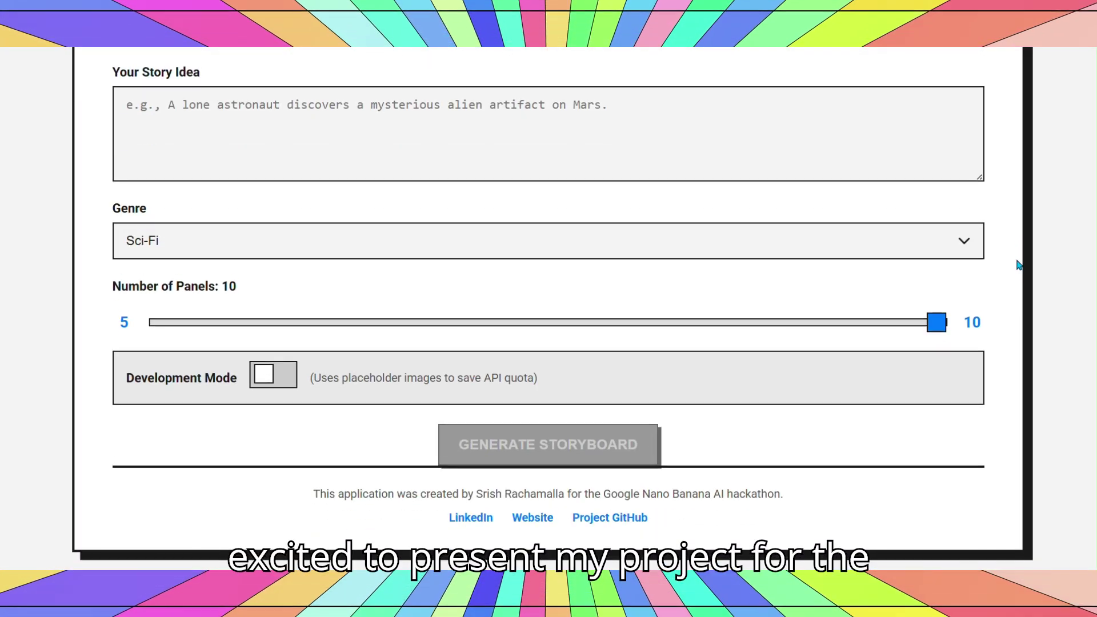
scroll(1019, 265, "up", 1)
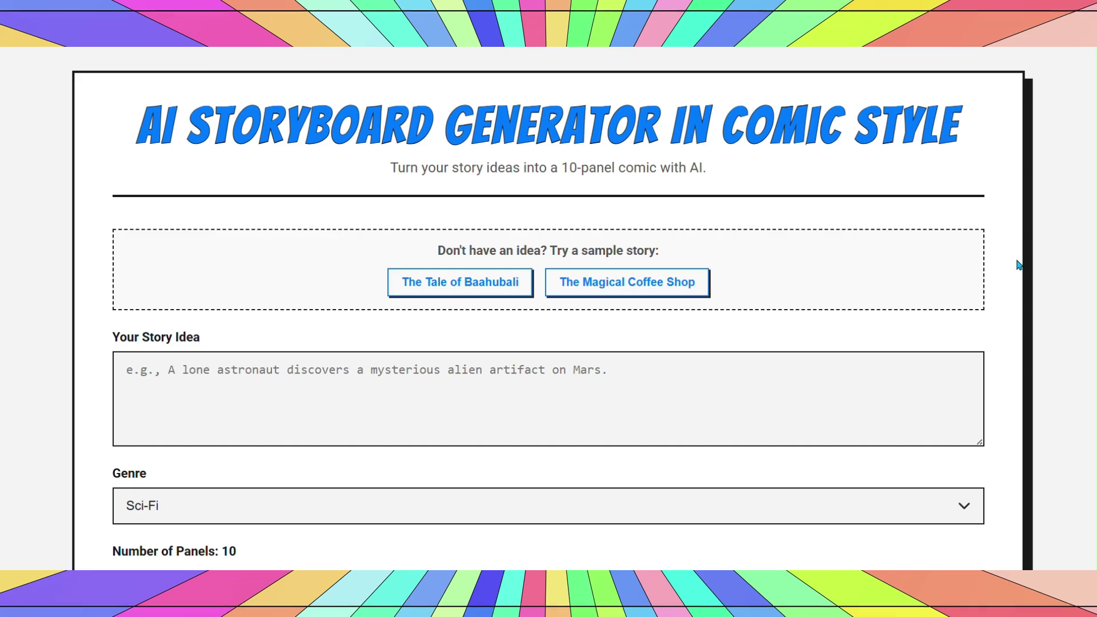
left_click(491, 281)
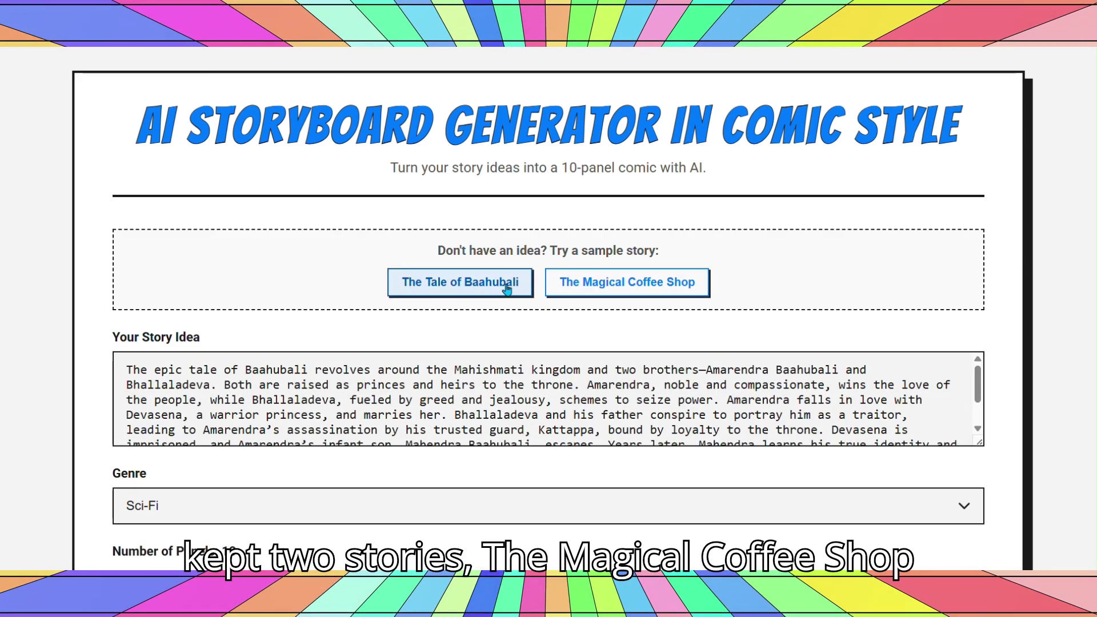
left_click(630, 286)
Step: Set the genre to Comedy and the number of panels to 6
scroll(676, 289, "down", 3)
left_click(686, 332)
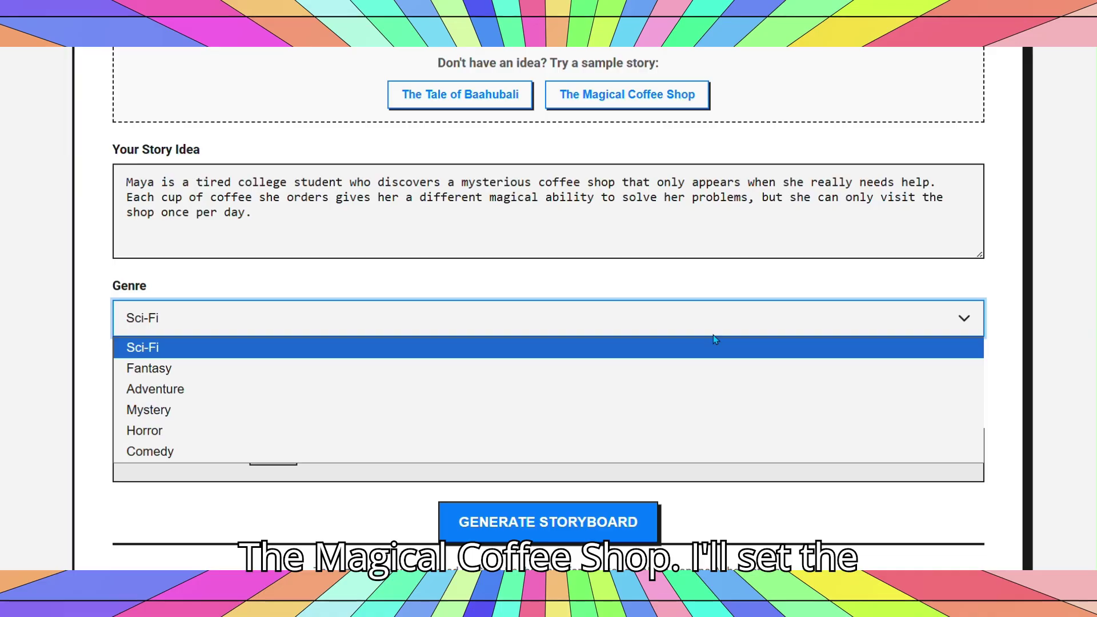
left_click(626, 448)
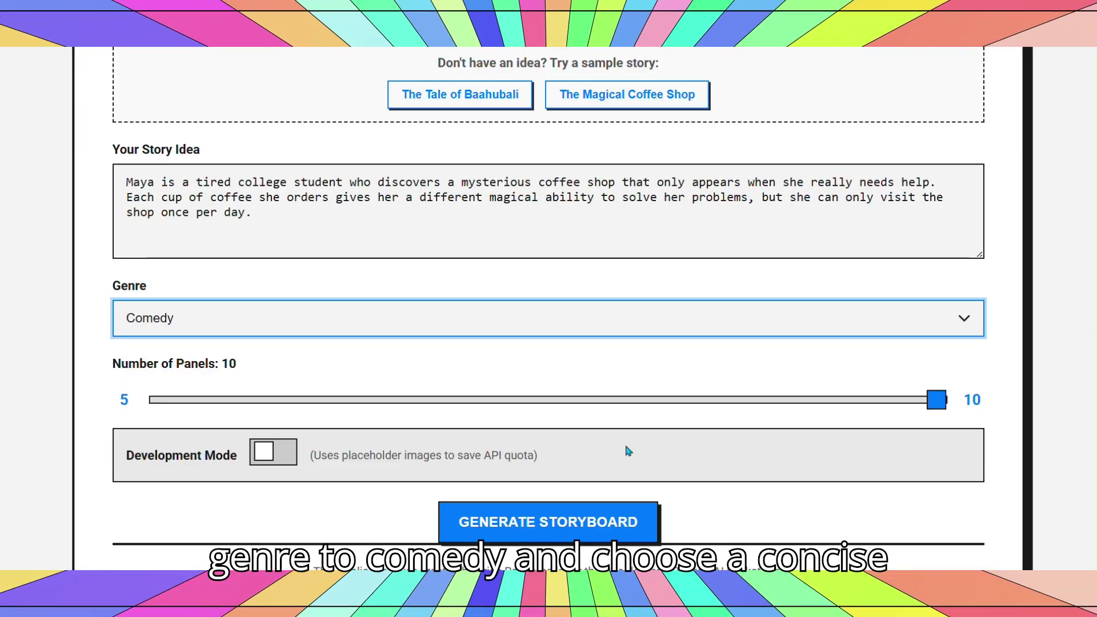
left_click_drag(932, 404, 280, 399)
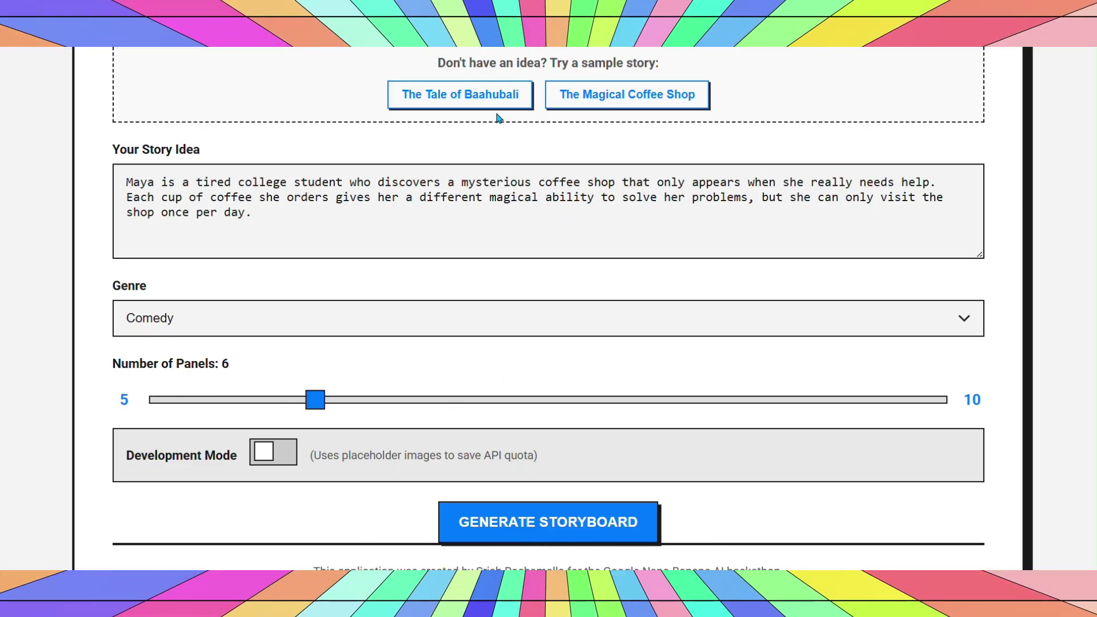
scroll(571, 444, "down", 2)
Step: Generate the storyboard script and look over the six panels' visuals and dialogue
left_click(571, 444)
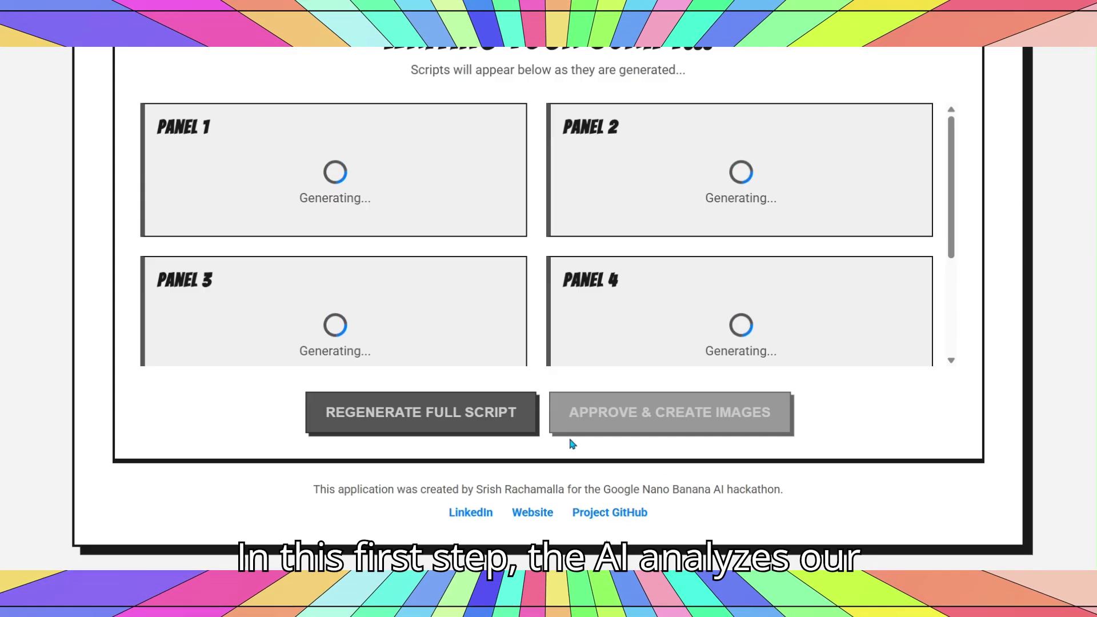
scroll(739, 289, "up", 3)
scroll(739, 289, "up", 2)
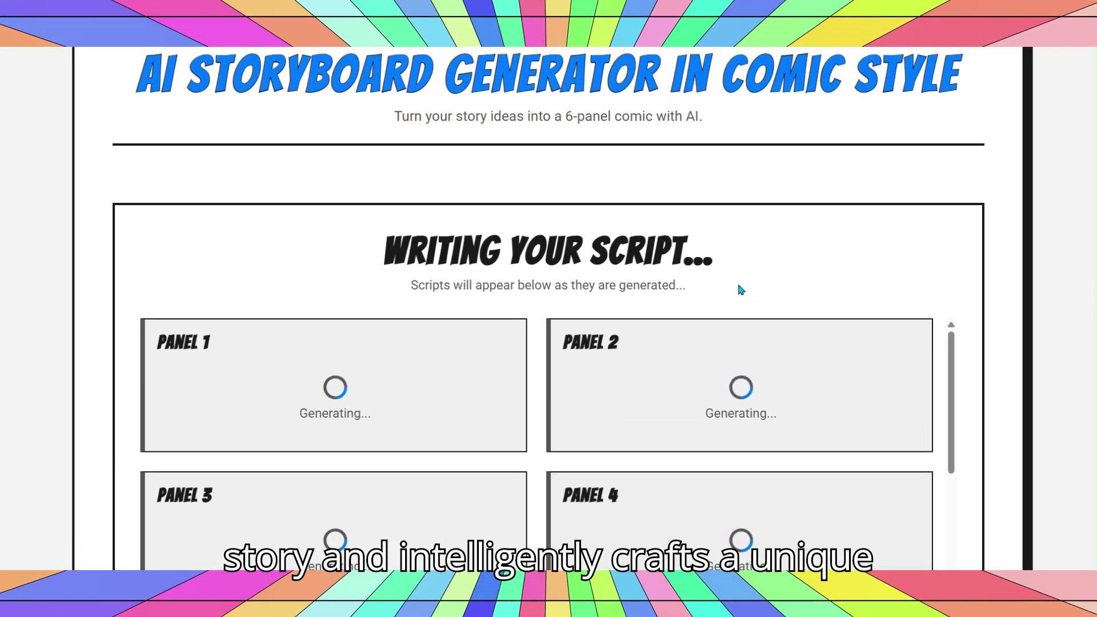
scroll(739, 289, "down", 5)
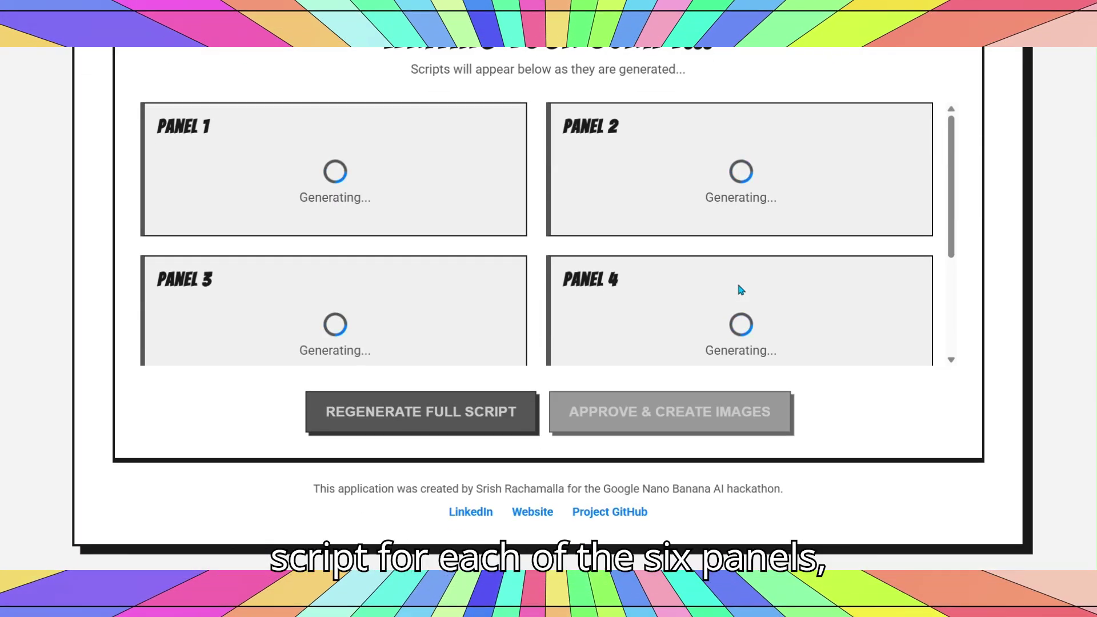
scroll(739, 289, "up", 5)
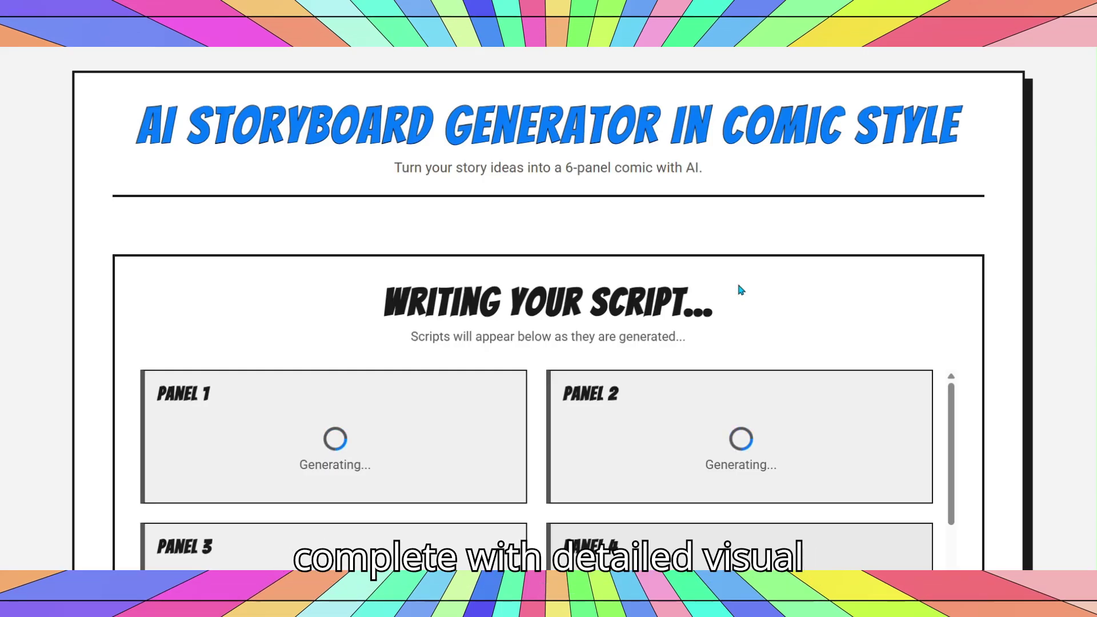
scroll(721, 407, "down", 5)
scroll(723, 411, "up", 2)
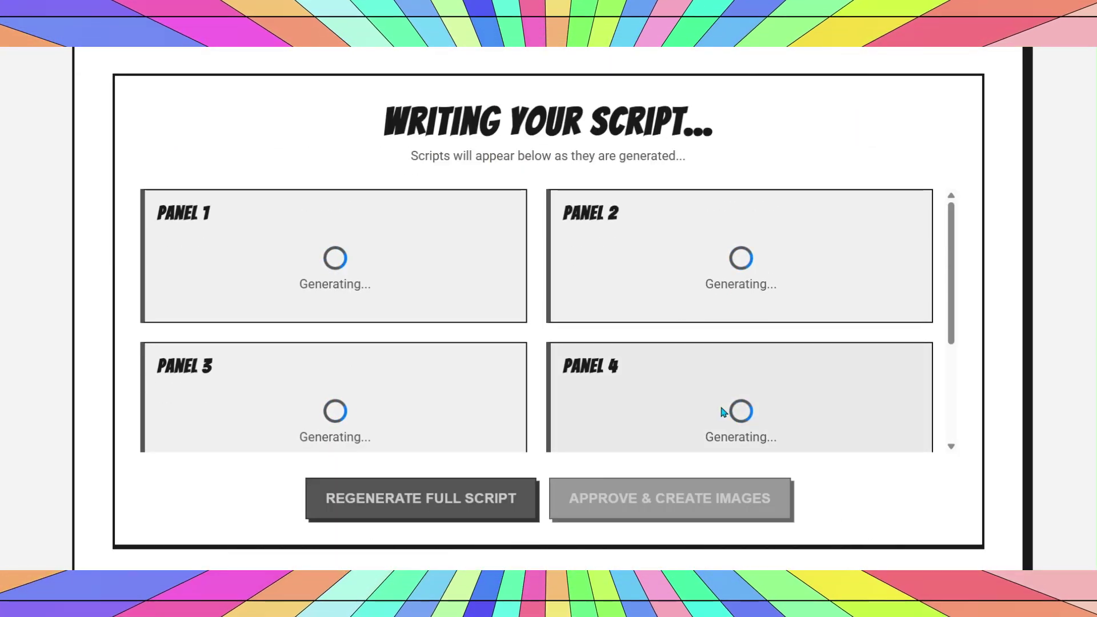
scroll(723, 411, "up", 3)
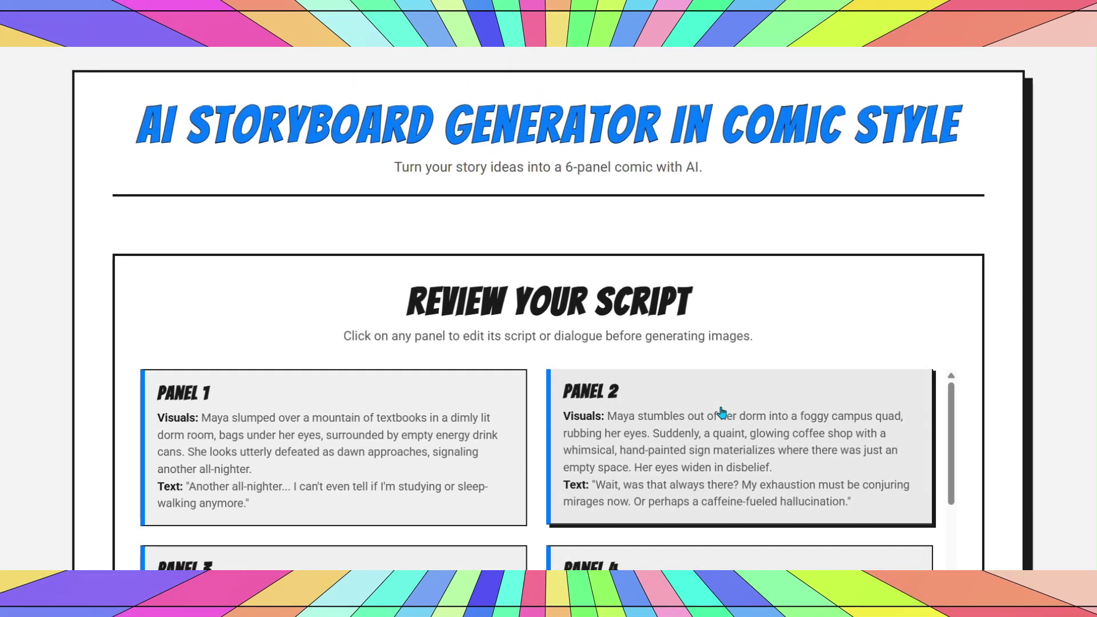
scroll(724, 412, "down", 3)
scroll(497, 428, "down", 4)
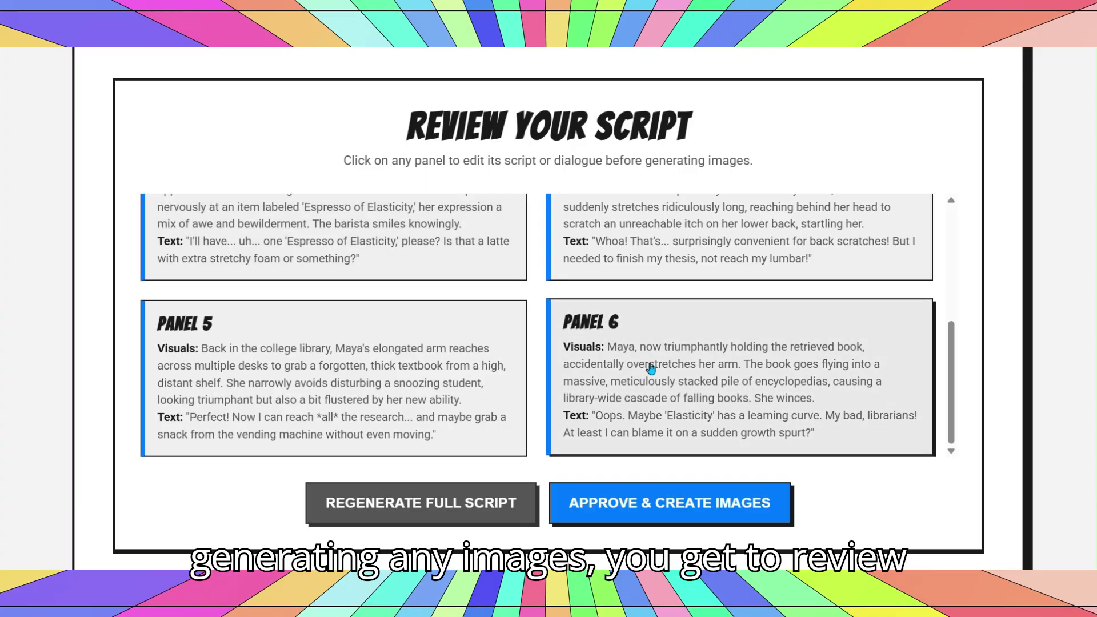
Step: Regenerate Panel 5's script into the rubbery-arm library gag and save it
left_click(336, 410)
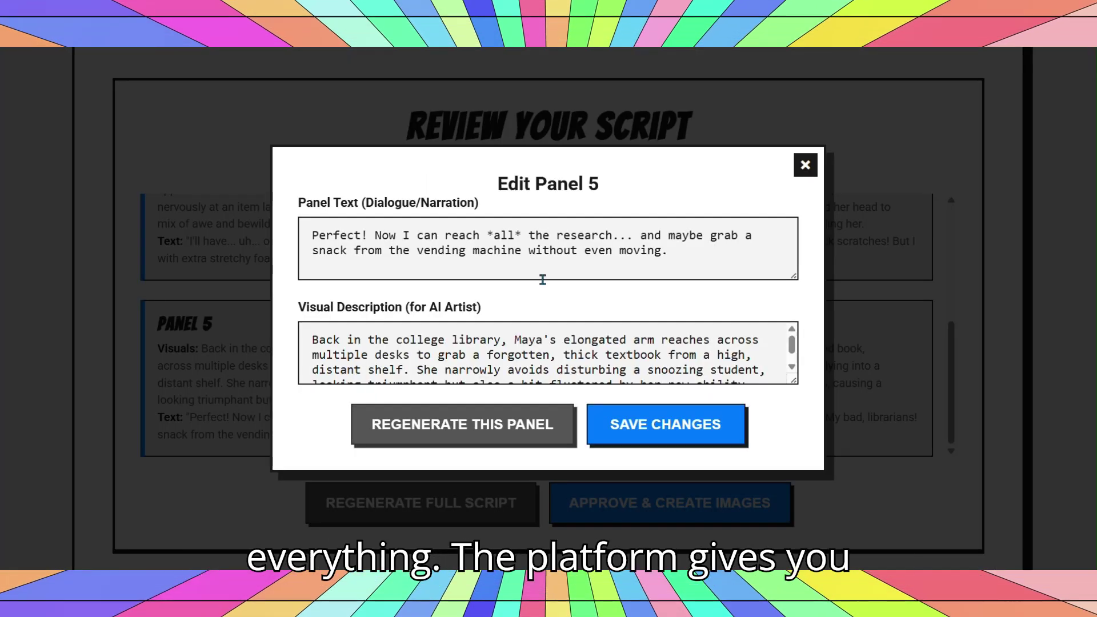
scroll(546, 300, "down", 2)
scroll(546, 353, "down", 1)
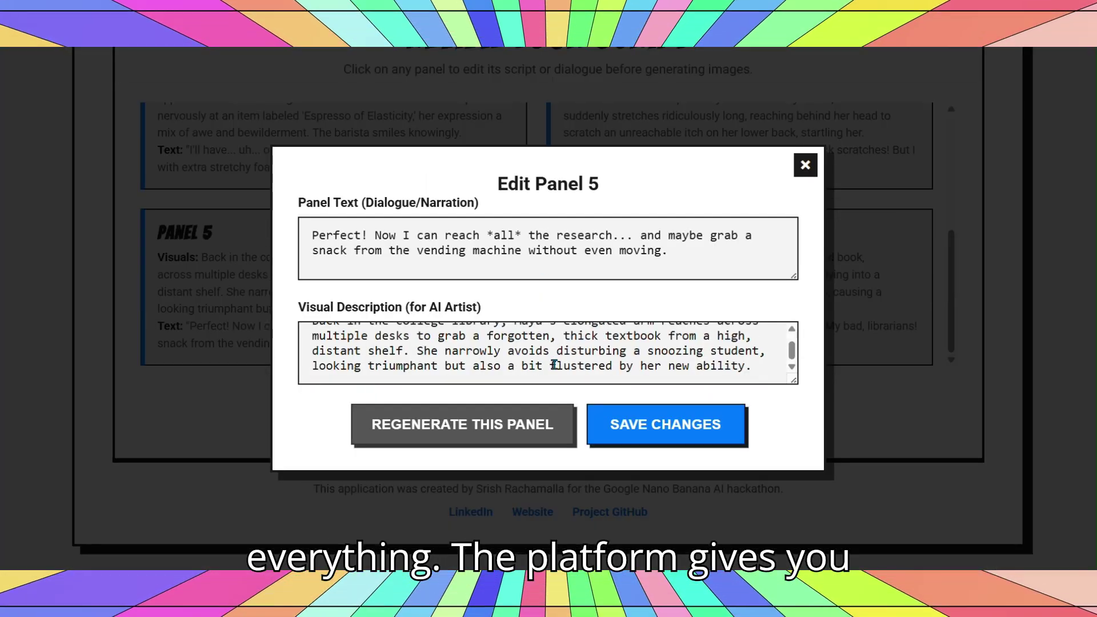
left_click(501, 434)
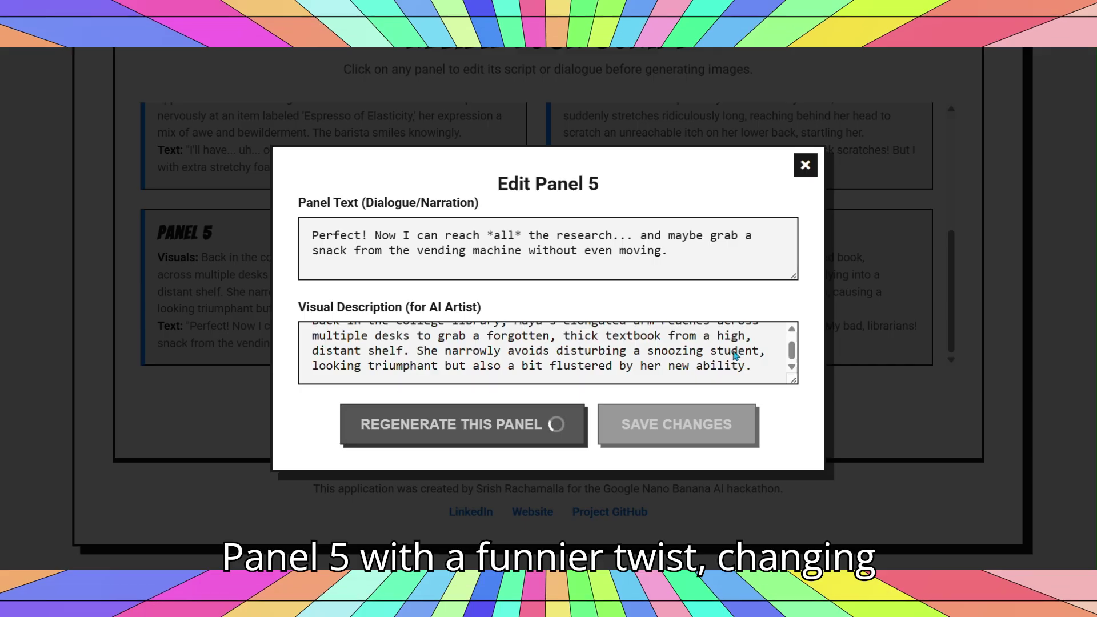
scroll(735, 355, "up", 1)
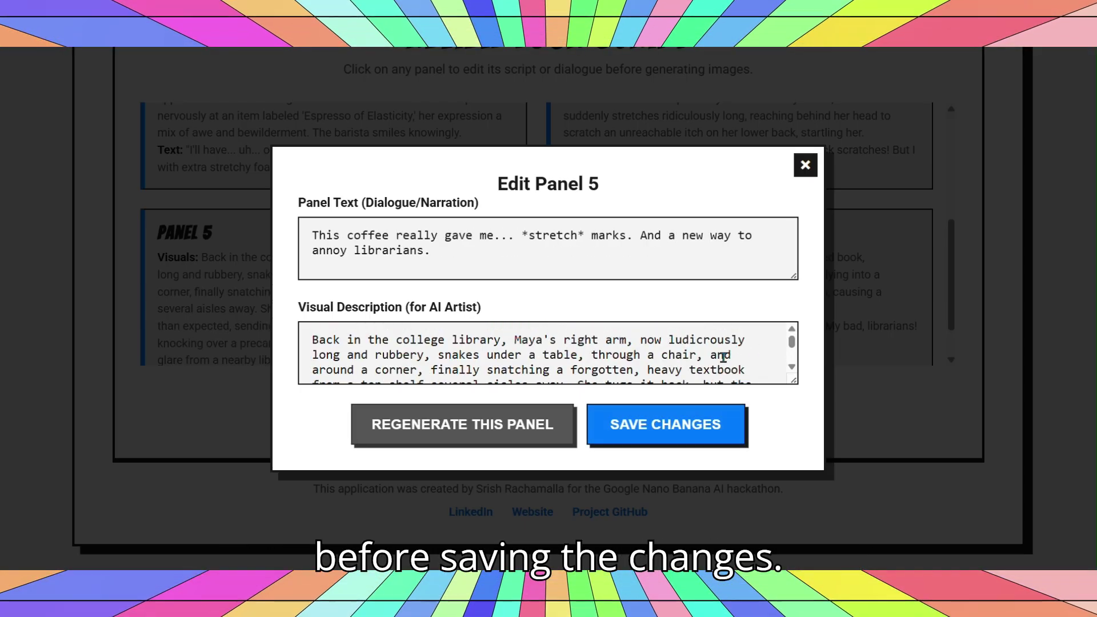
left_click(636, 414)
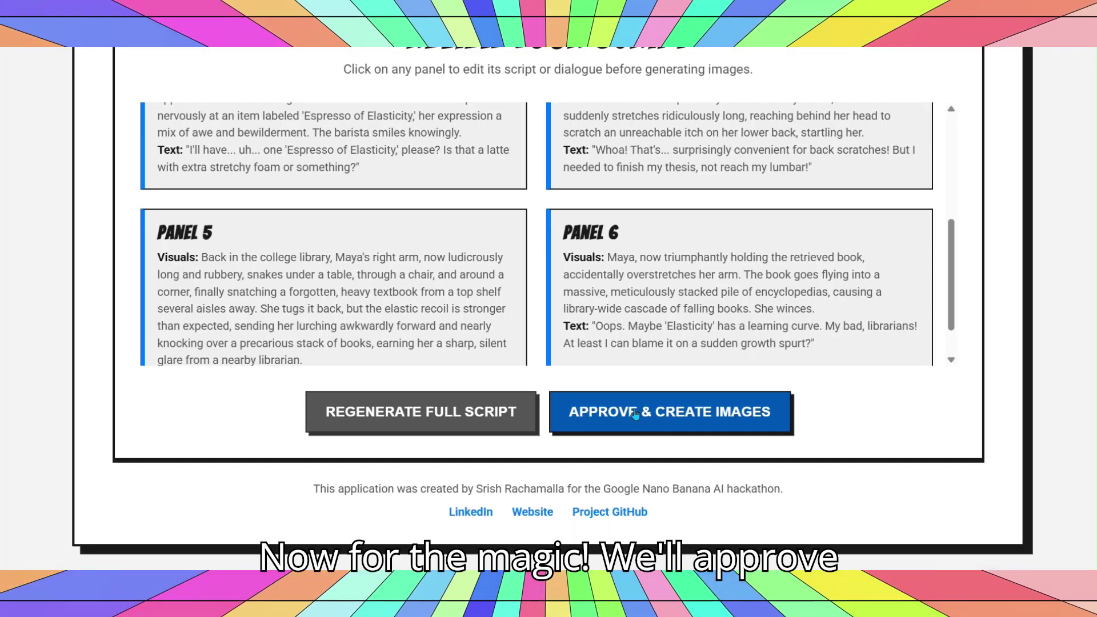
Step: Approve the script and render images for all six comic panels
left_click(636, 413)
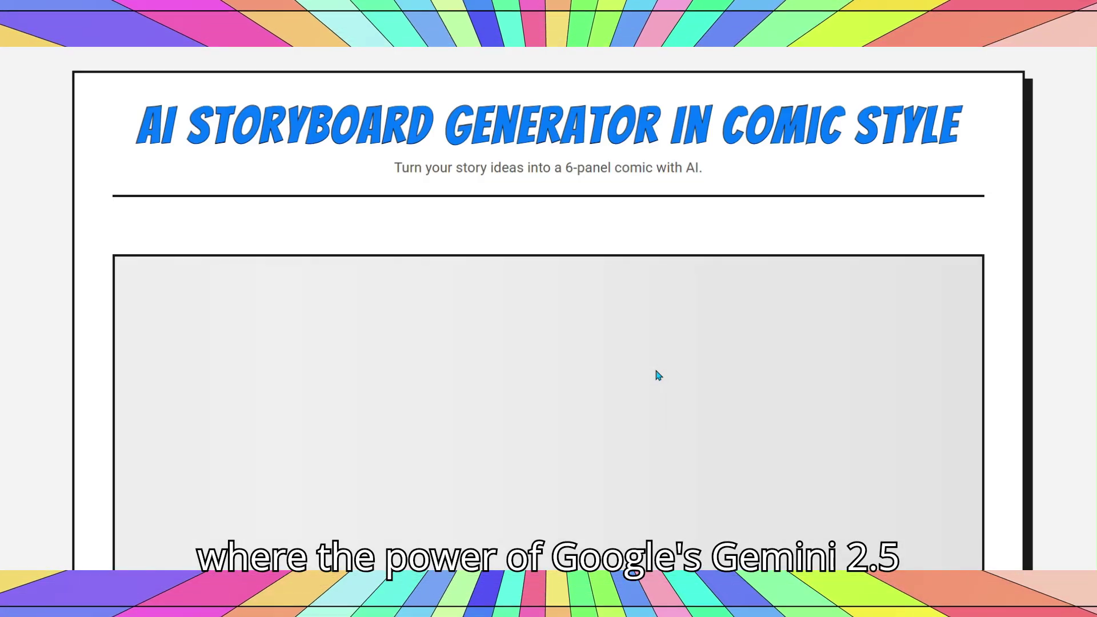
scroll(658, 375, "down", 4)
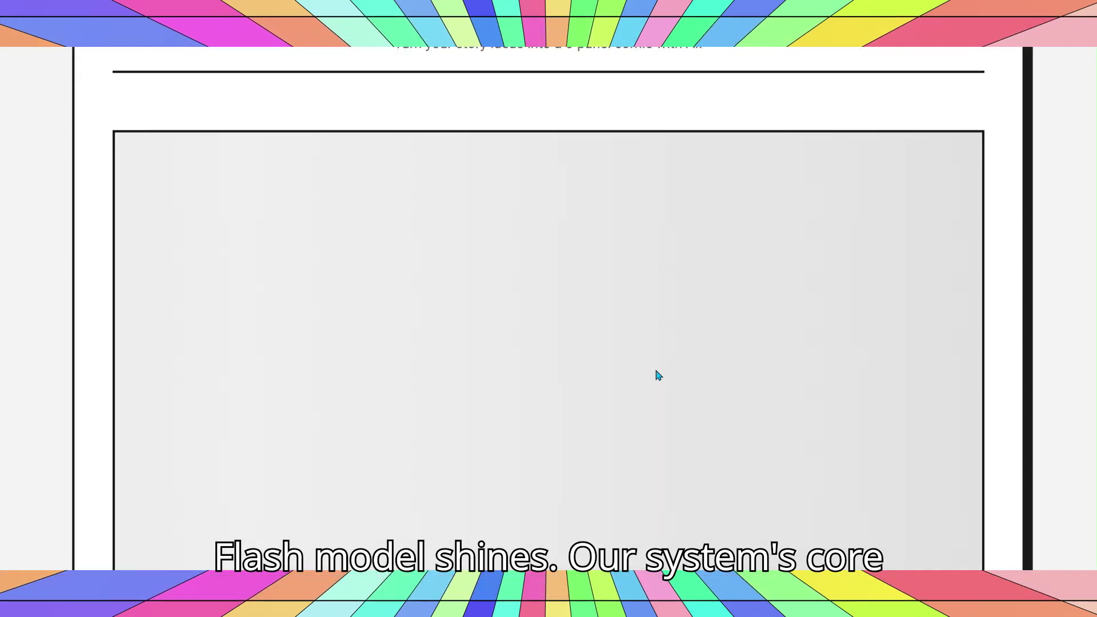
scroll(659, 375, "up", 3)
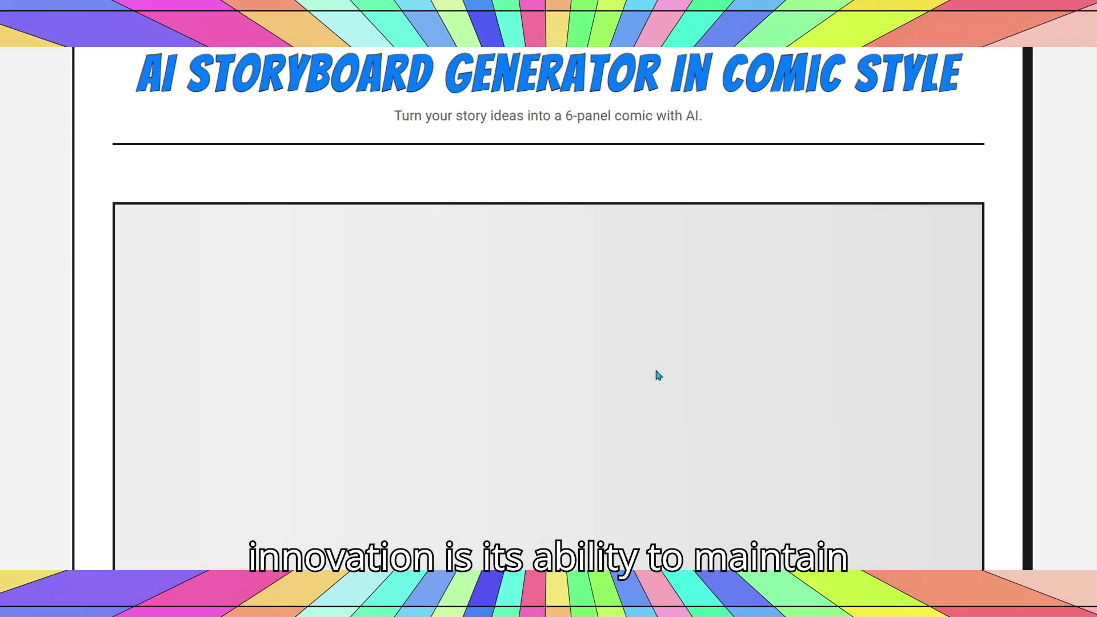
scroll(658, 375, "up", 1)
scroll(658, 374, "down", 8)
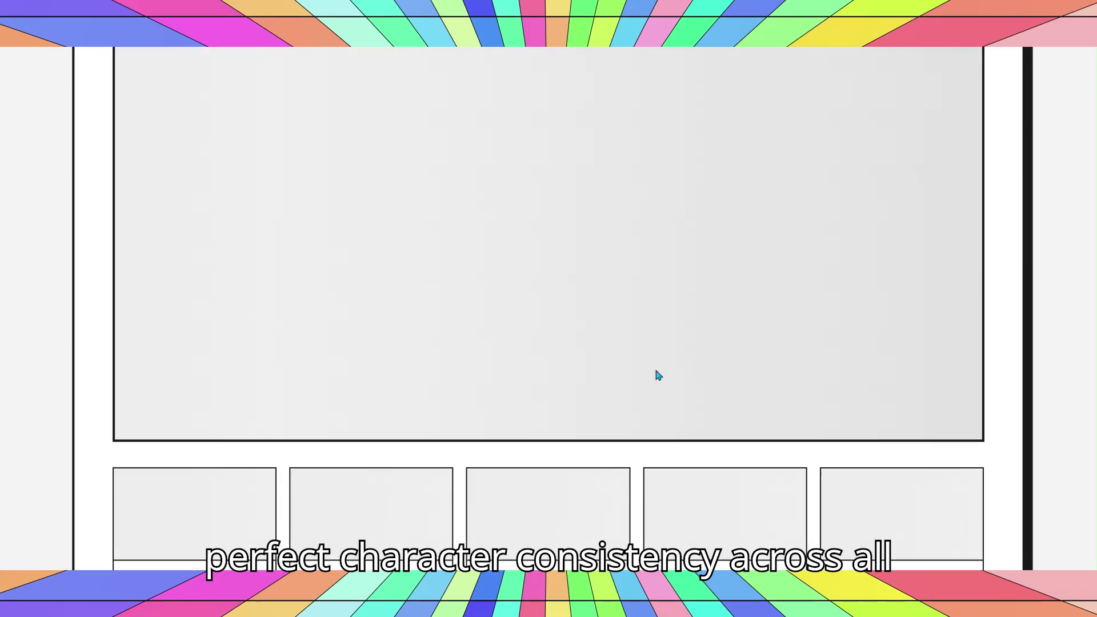
scroll(657, 376, "up", 3)
Step: Review the rendered panels and show Panel 2 in the viewer
scroll(657, 375, "up", 3)
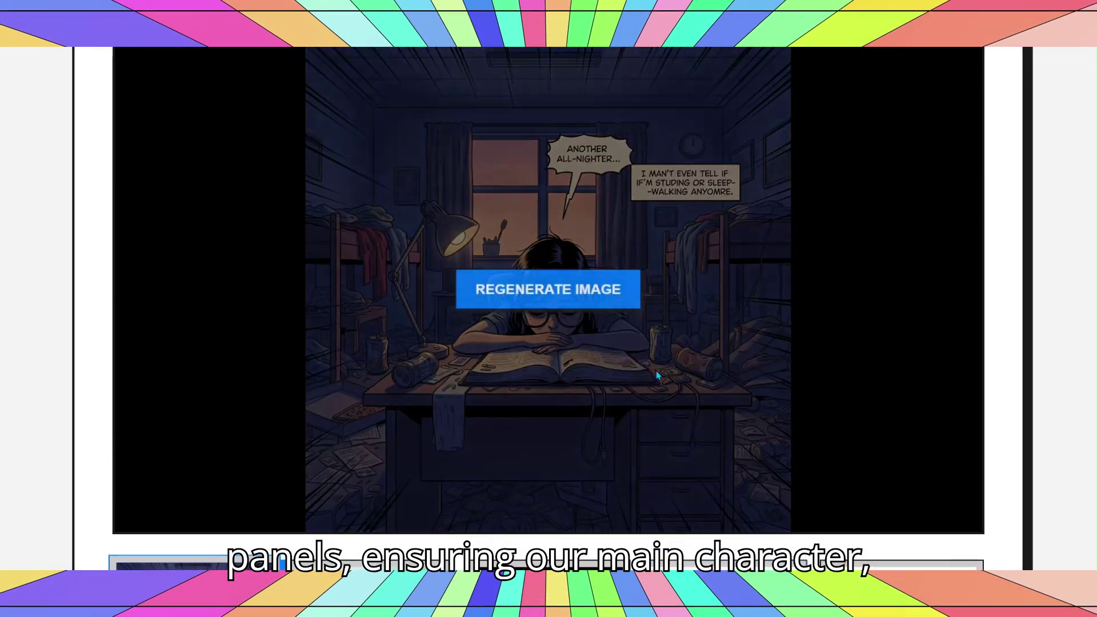
scroll(656, 375, "up", 3)
scroll(656, 373, "down", 5)
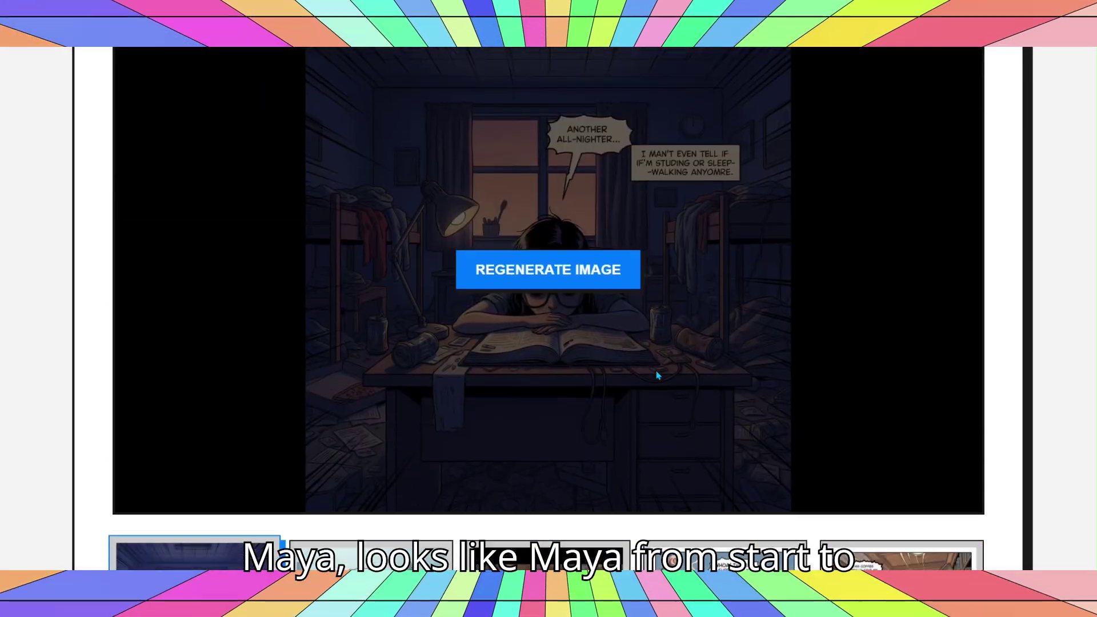
scroll(666, 392, "up", 1)
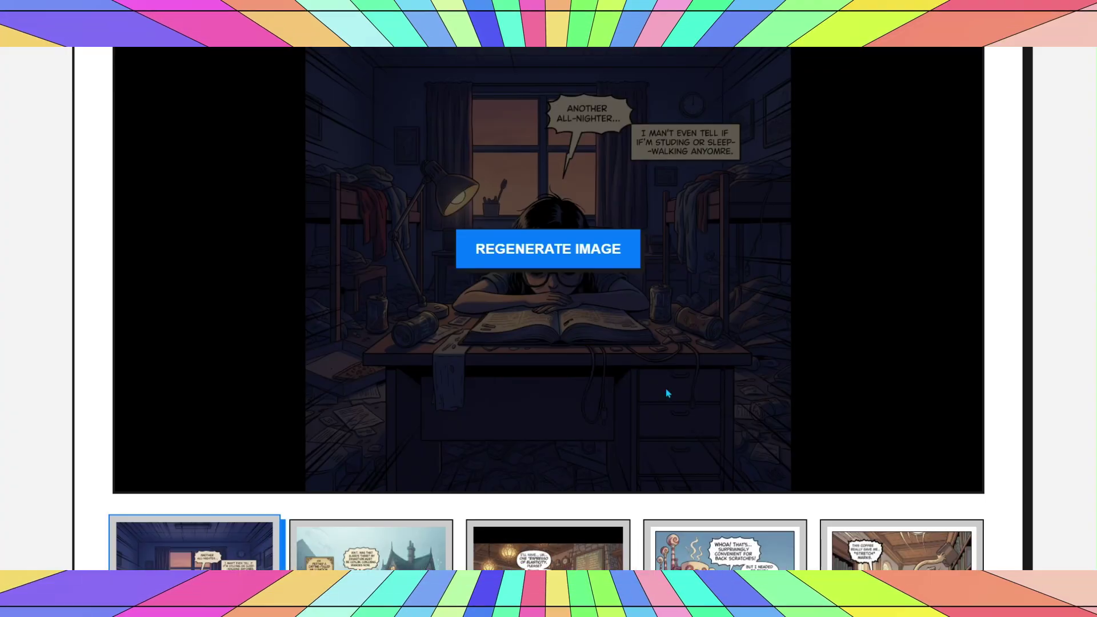
scroll(667, 393, "down", 7)
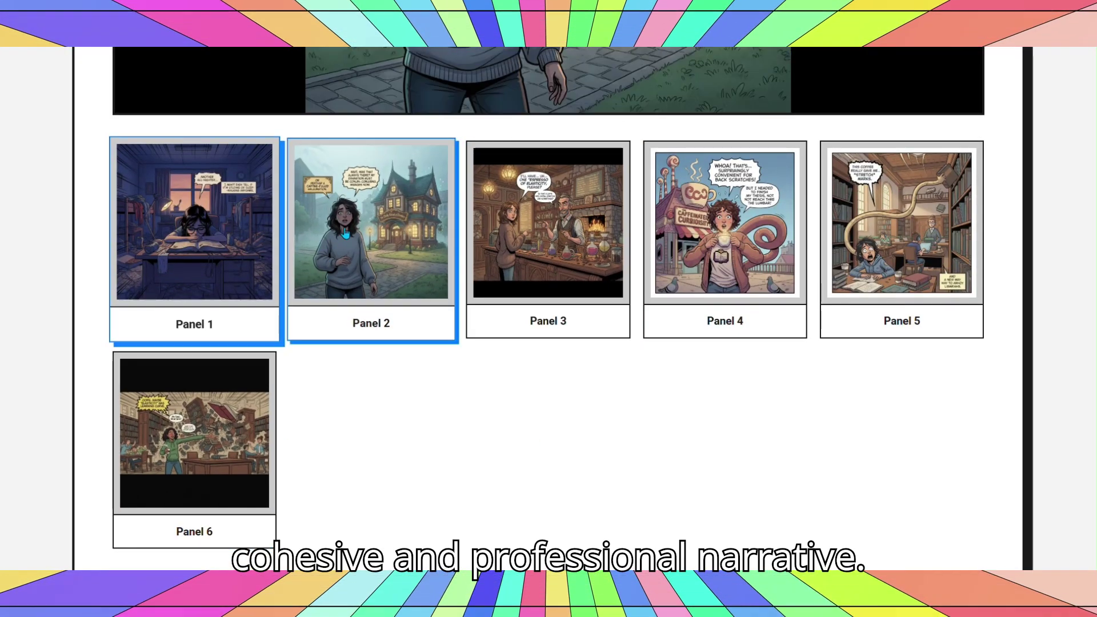
left_click(346, 234)
Step: Preview George (GB) and Hazel (GB), choosing Hazel (GB) as the narration voice
scroll(546, 400, "down", 7)
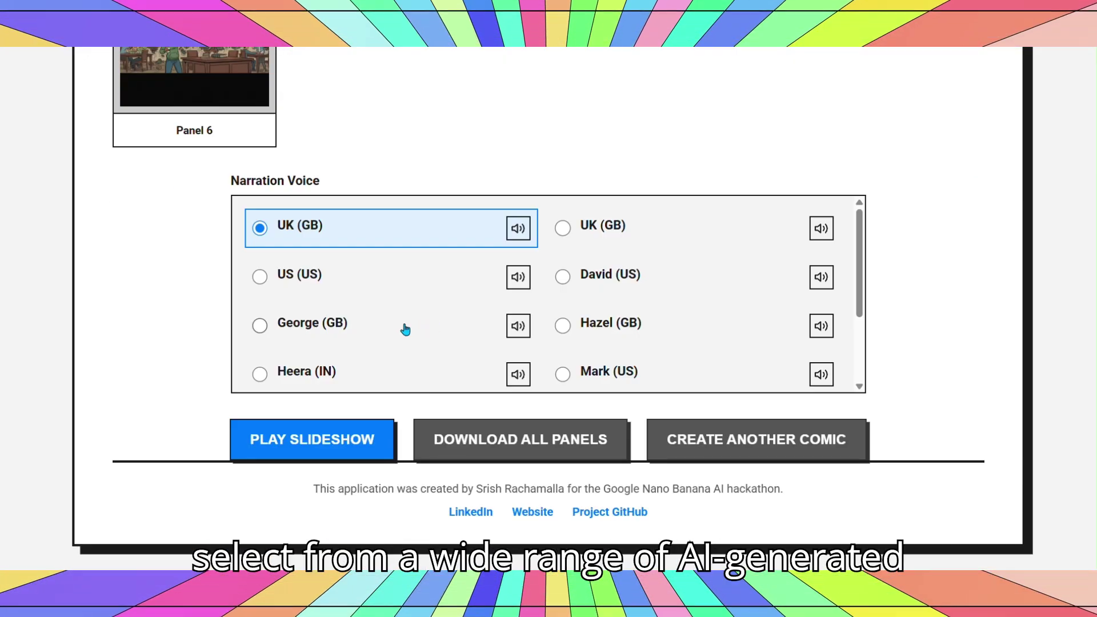
left_click(375, 333)
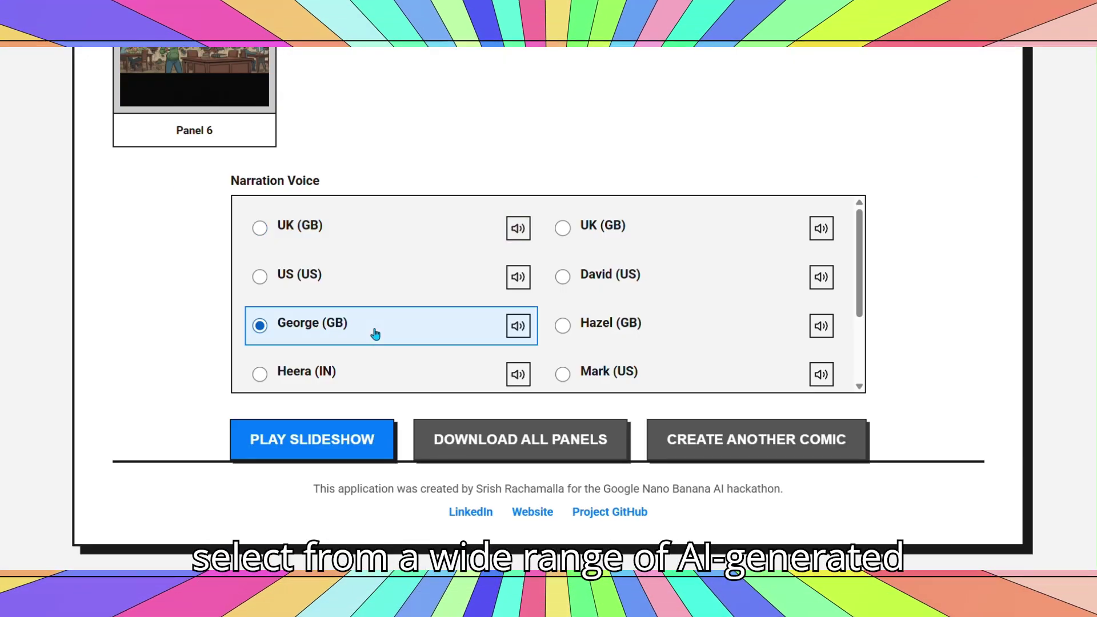
left_click(516, 337)
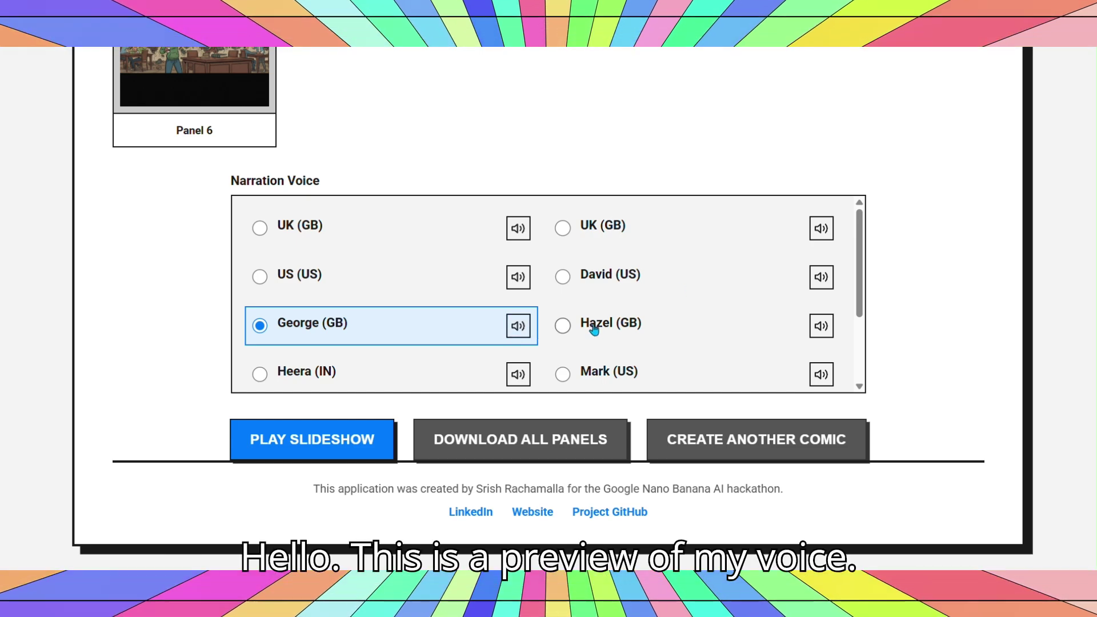
left_click(614, 328)
left_click(818, 327)
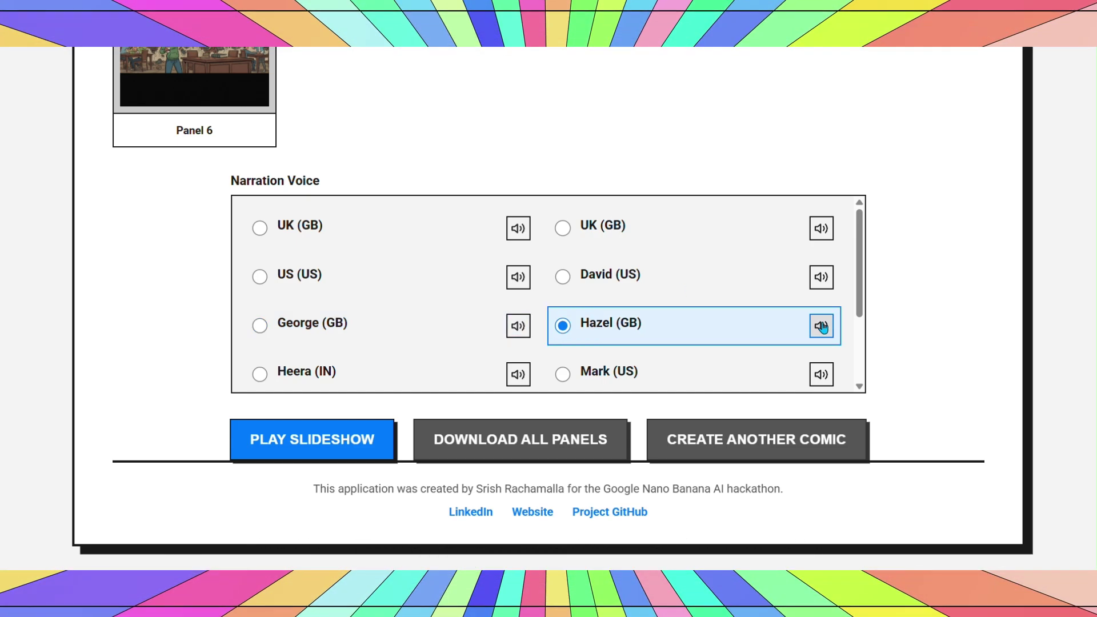
Step: Start the narrated slideshow of the comic
scroll(723, 295, "up", 1)
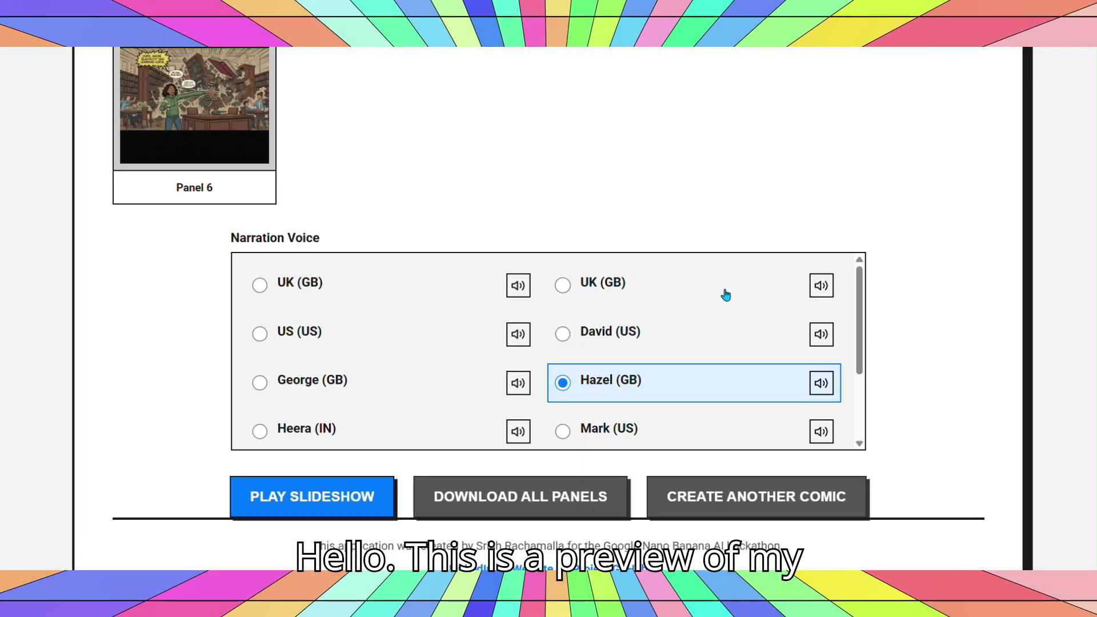
scroll(723, 295, "down", 2)
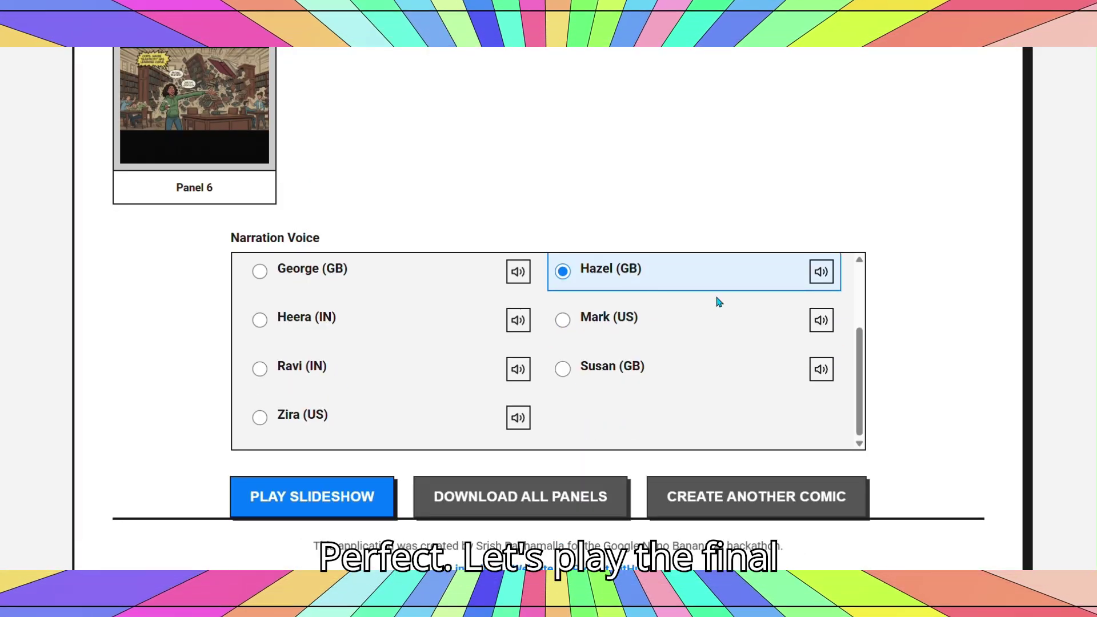
scroll(632, 264, "up", 8)
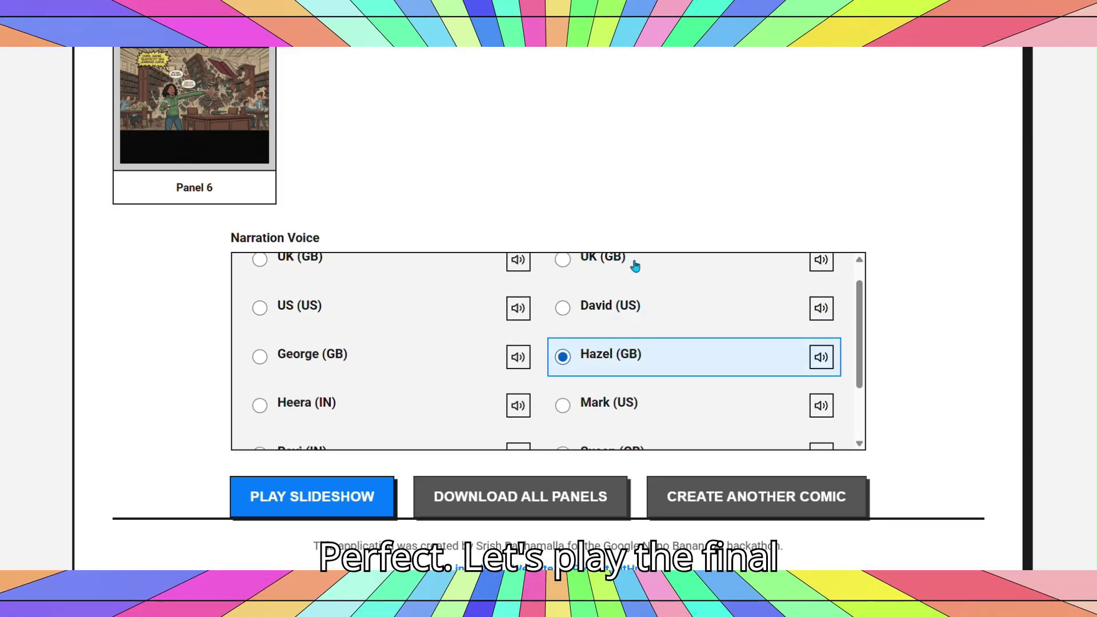
scroll(701, 145, "down", 7)
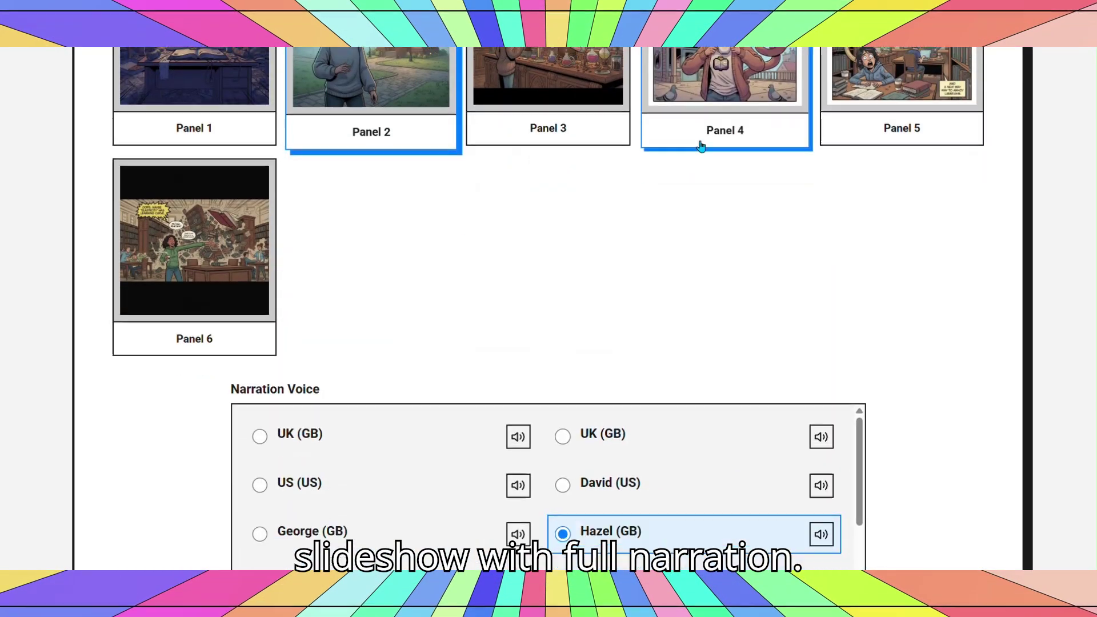
left_click(261, 520)
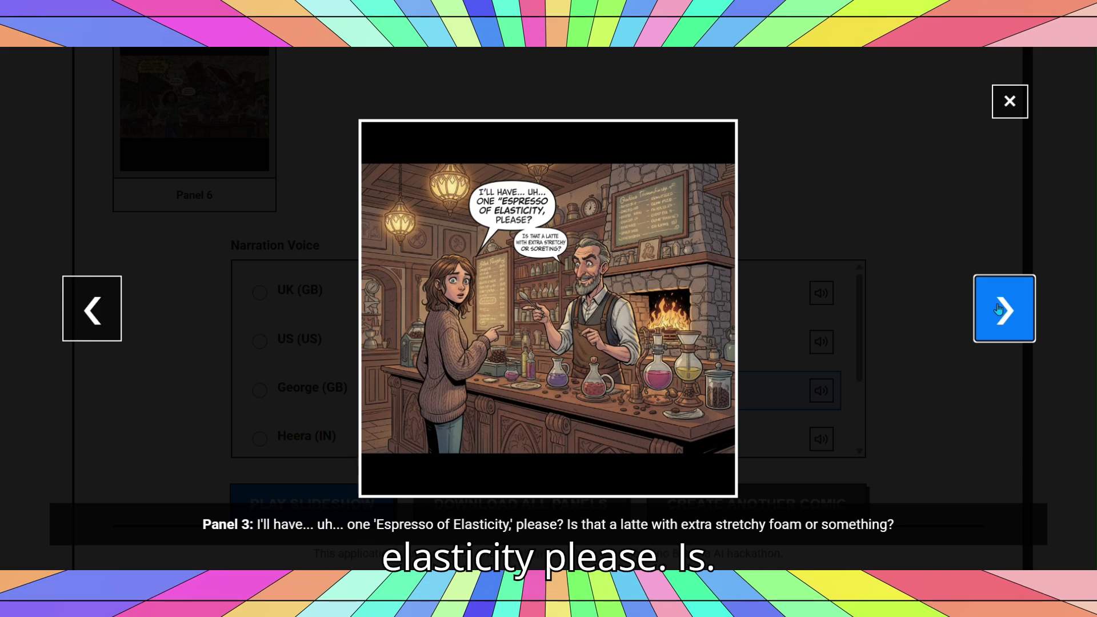
Step: Advance the slideshow through Panels 4, 5 and 6, then close it
left_click(998, 309)
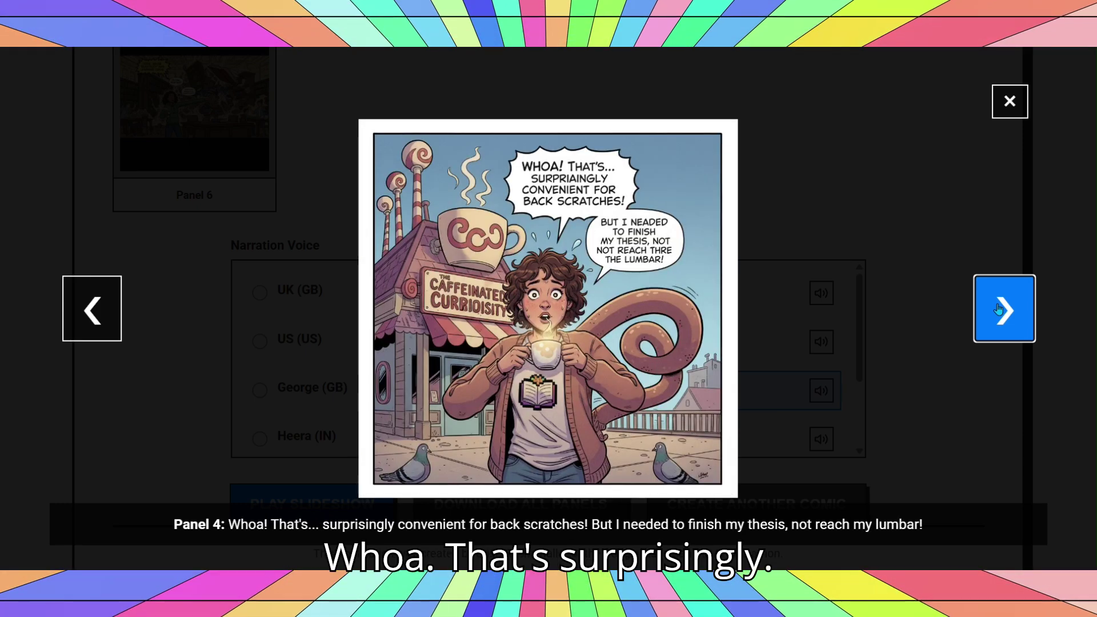
left_click(998, 310)
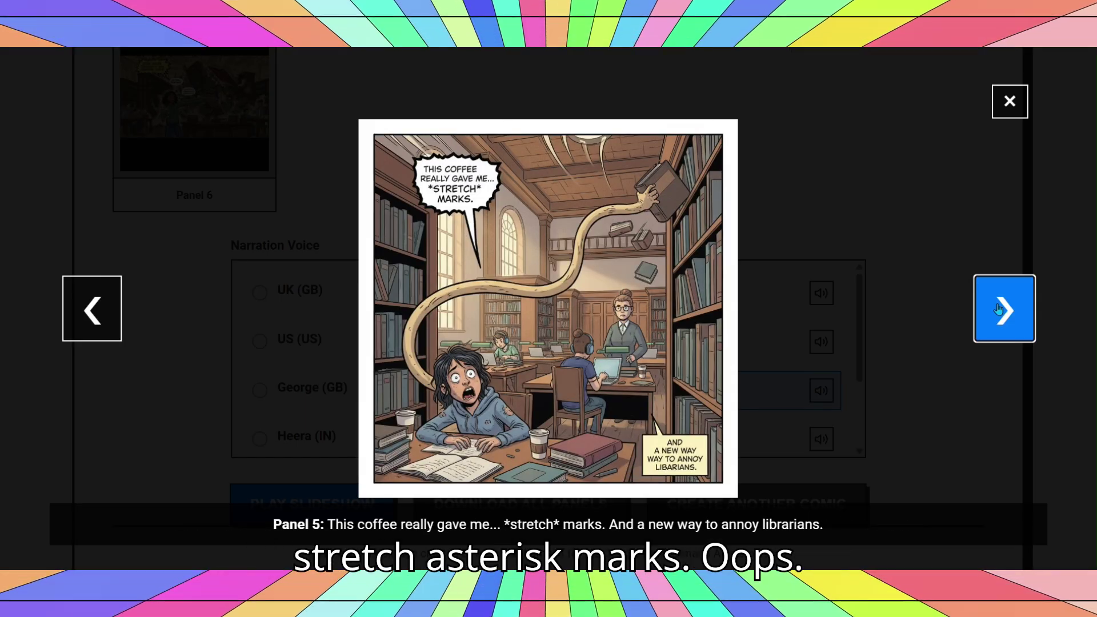
left_click(999, 309)
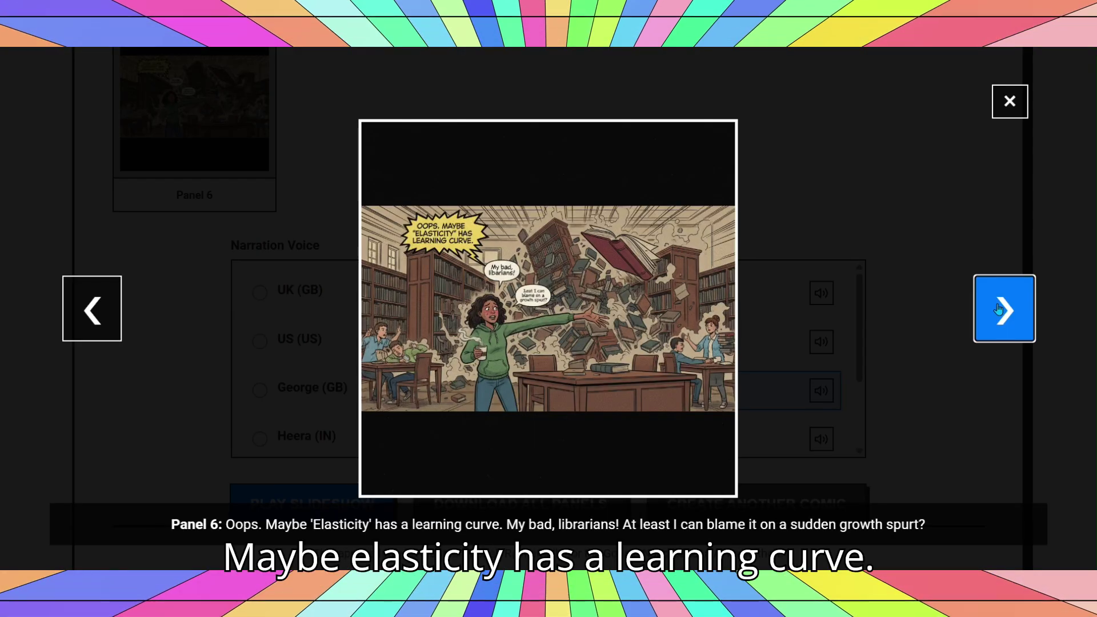
left_click(1016, 109)
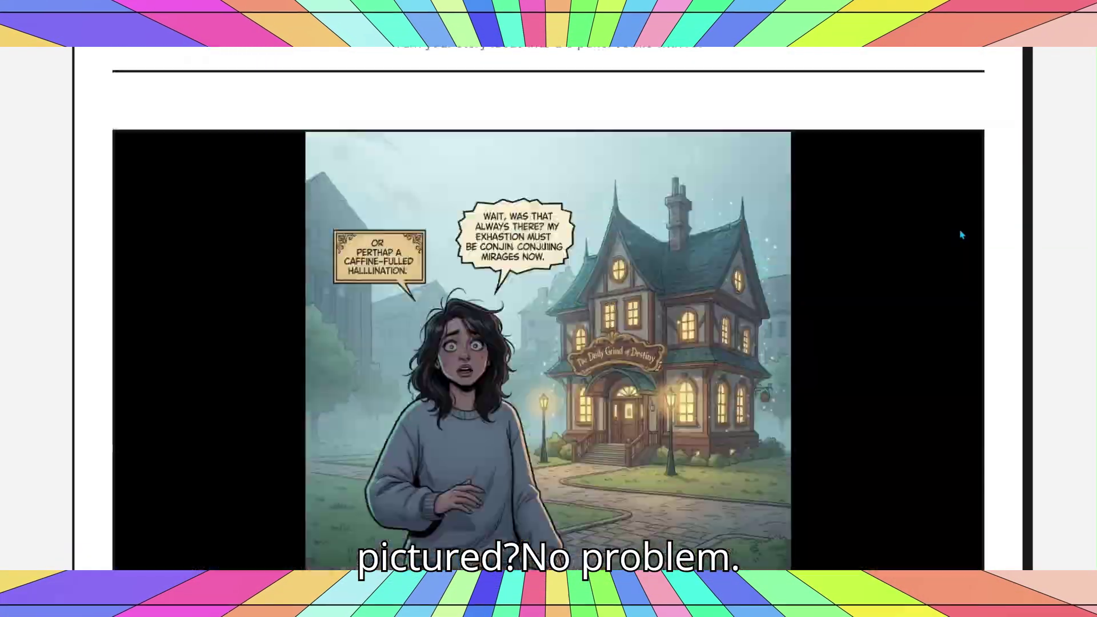
Step: Regenerate the Panel 2 image into a new, brighter crooked cottage scene
scroll(962, 234, "down", 3)
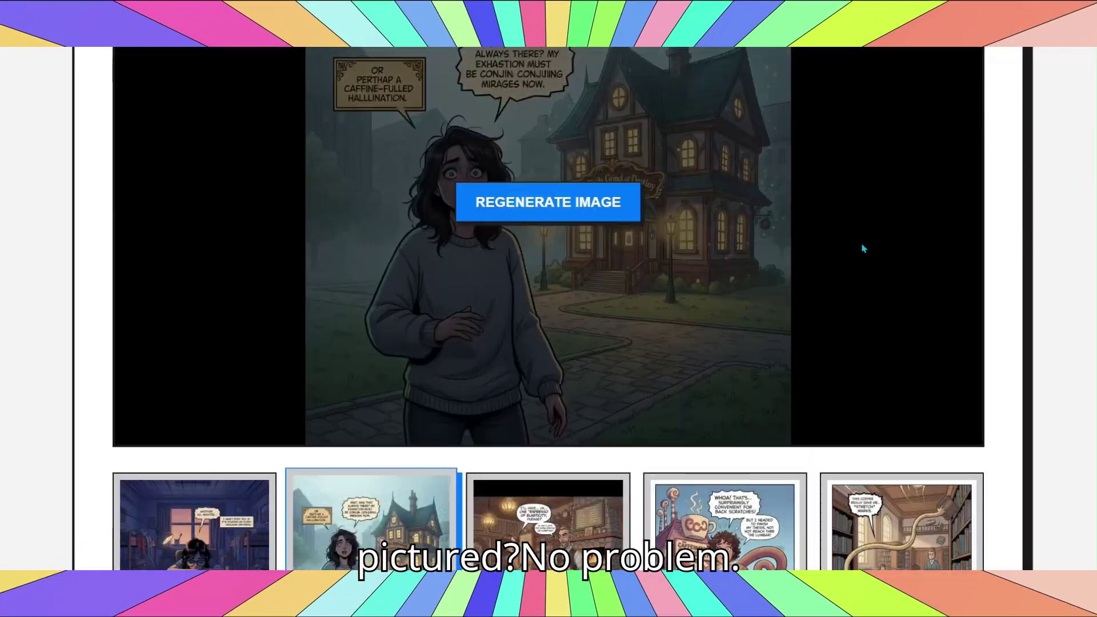
left_click(541, 214)
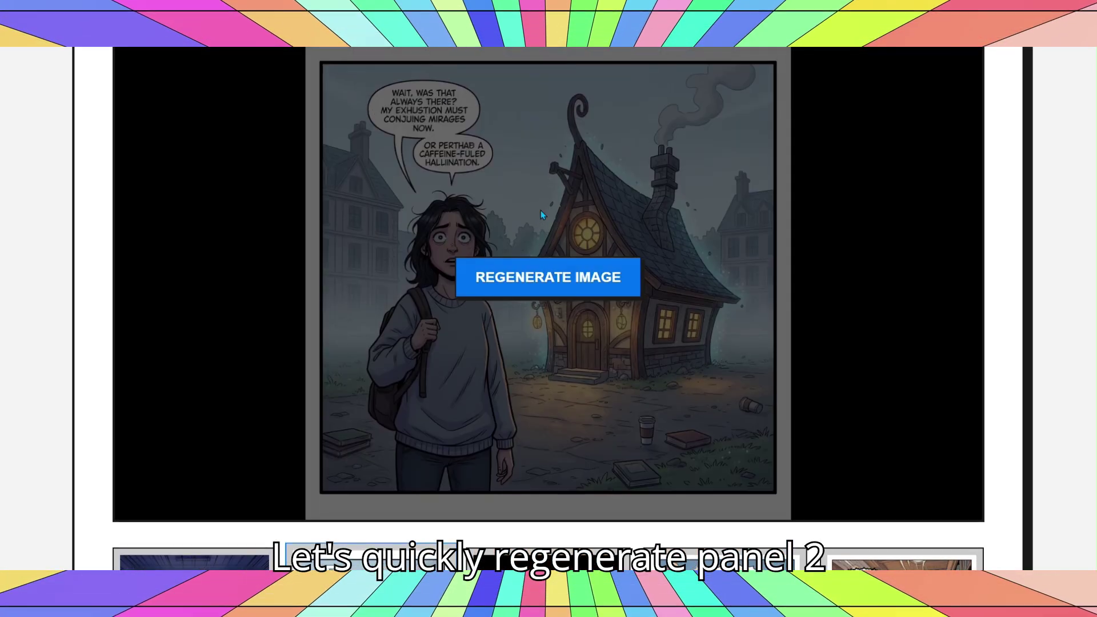
scroll(871, 309, "down", 5)
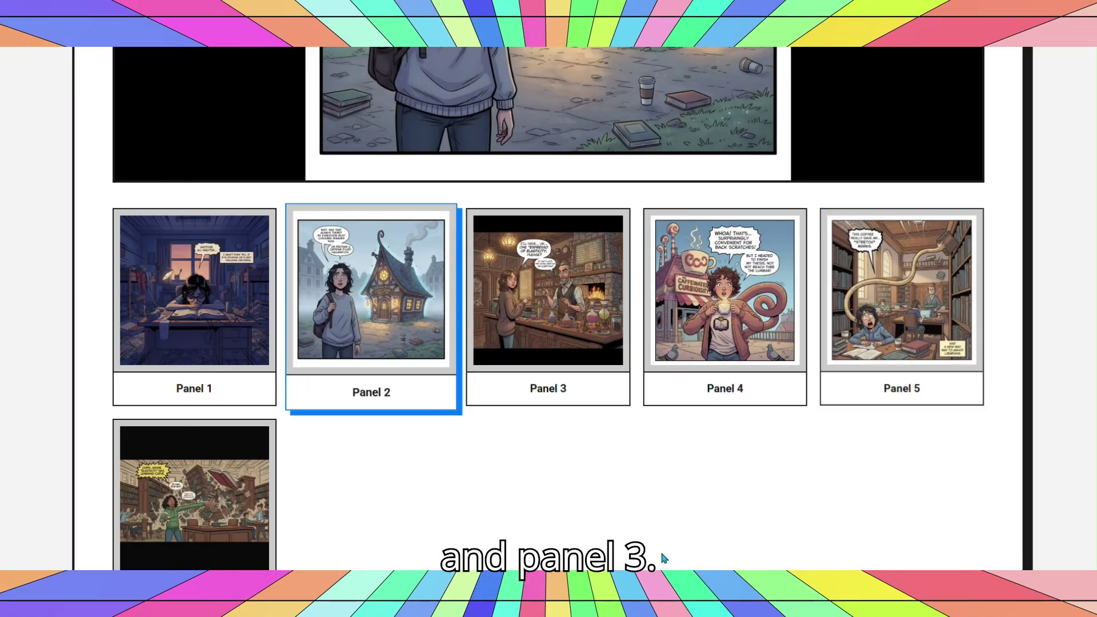
scroll(666, 548, "up", 1)
scroll(658, 568, "up", 5)
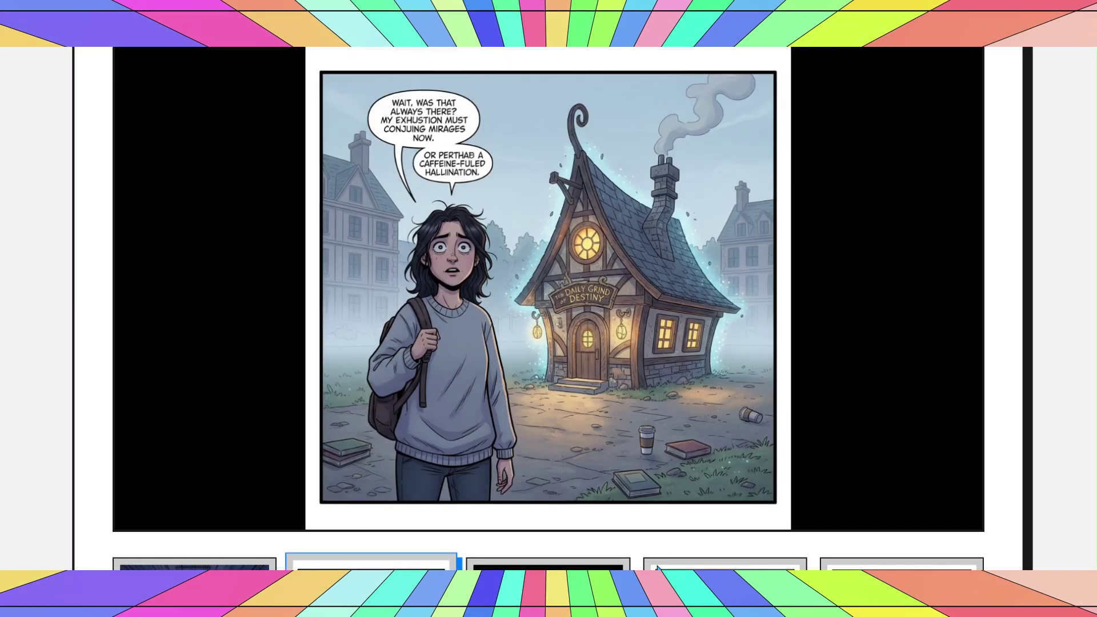
Step: Show Panel 3 in the large viewer
scroll(657, 567, "down", 2)
scroll(657, 567, "up", 1)
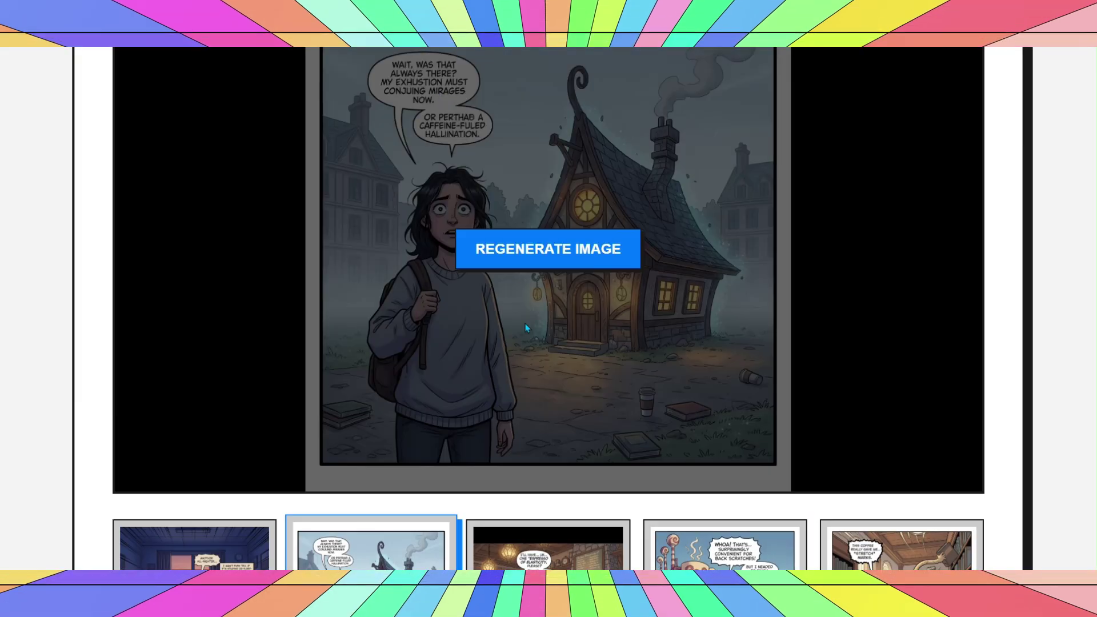
scroll(551, 482, "down", 5)
left_click(590, 296)
Step: Regenerate the Panel 3 image, redrawing the café with a new barista and counter
scroll(591, 296, "up", 5)
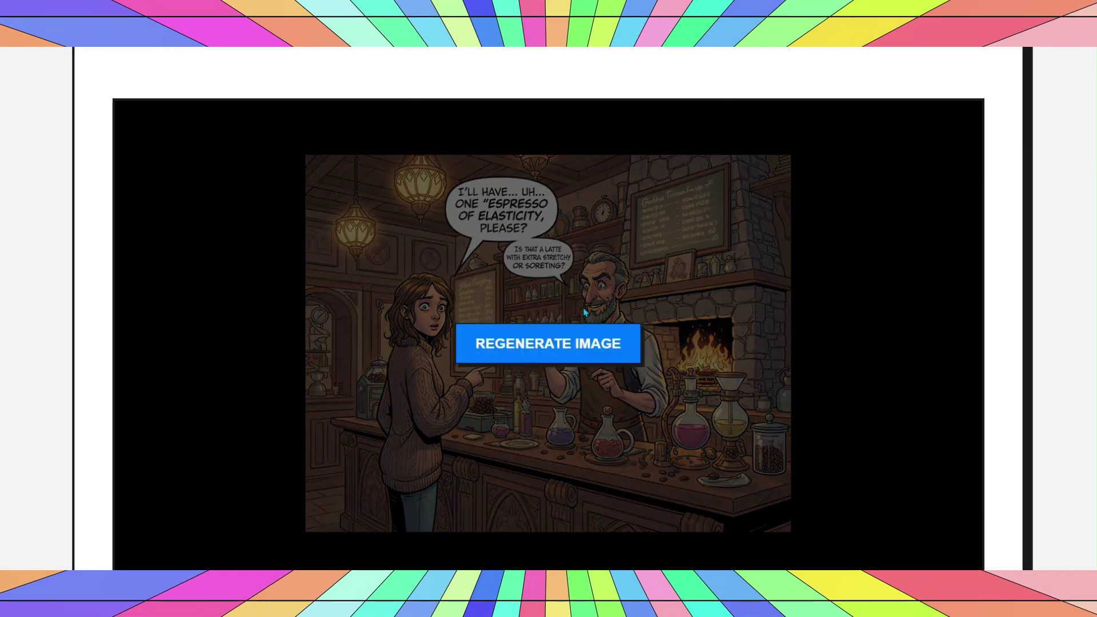
left_click(582, 337)
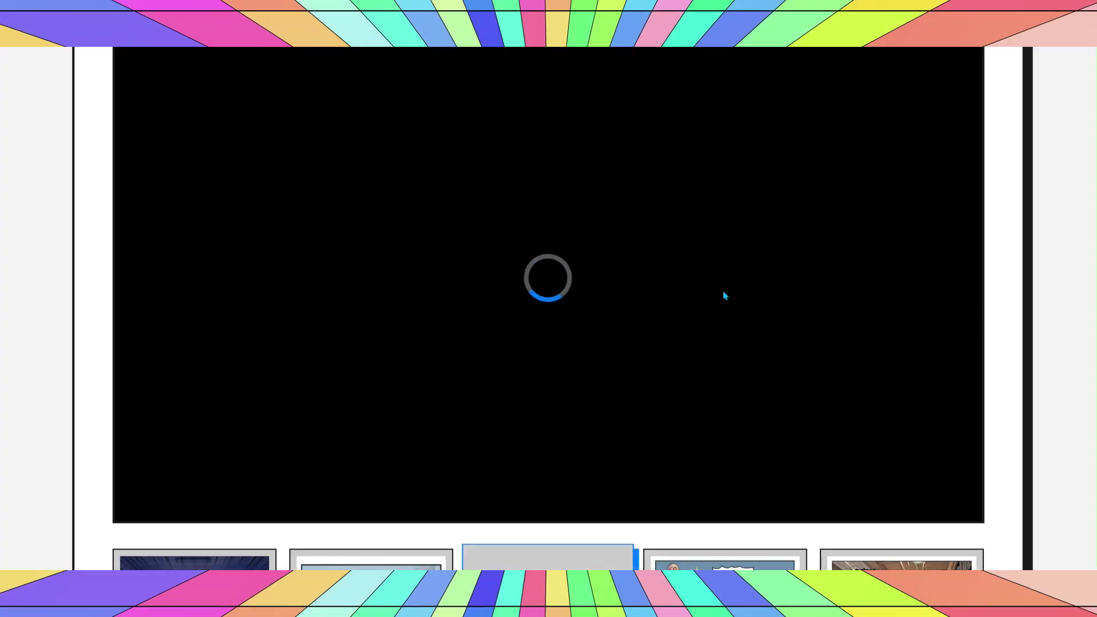
scroll(724, 295, "down", 3)
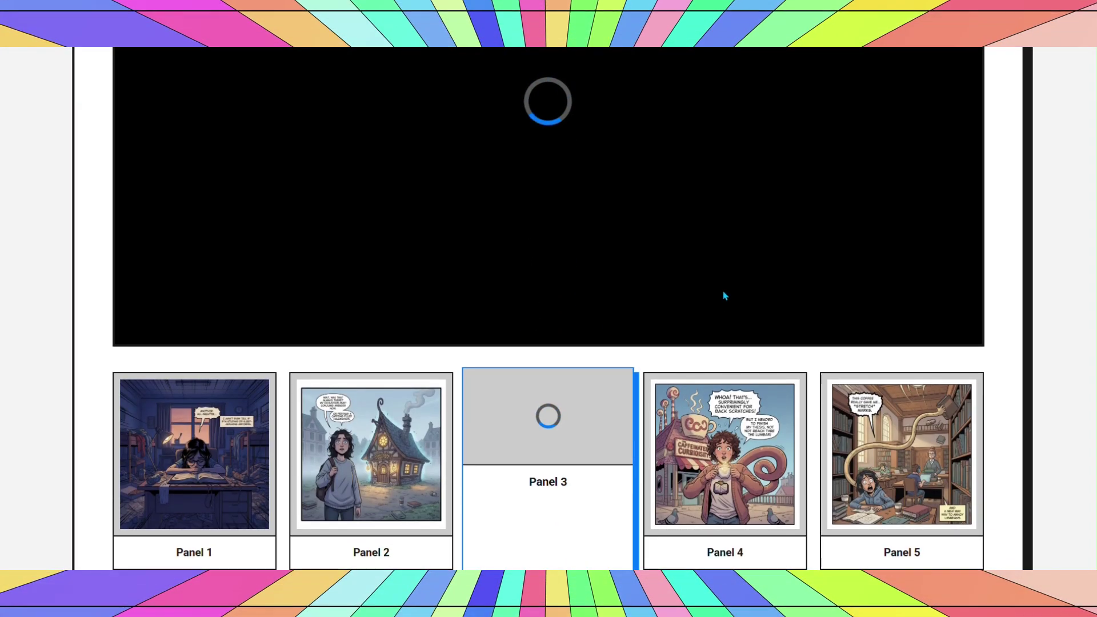
scroll(724, 295, "up", 4)
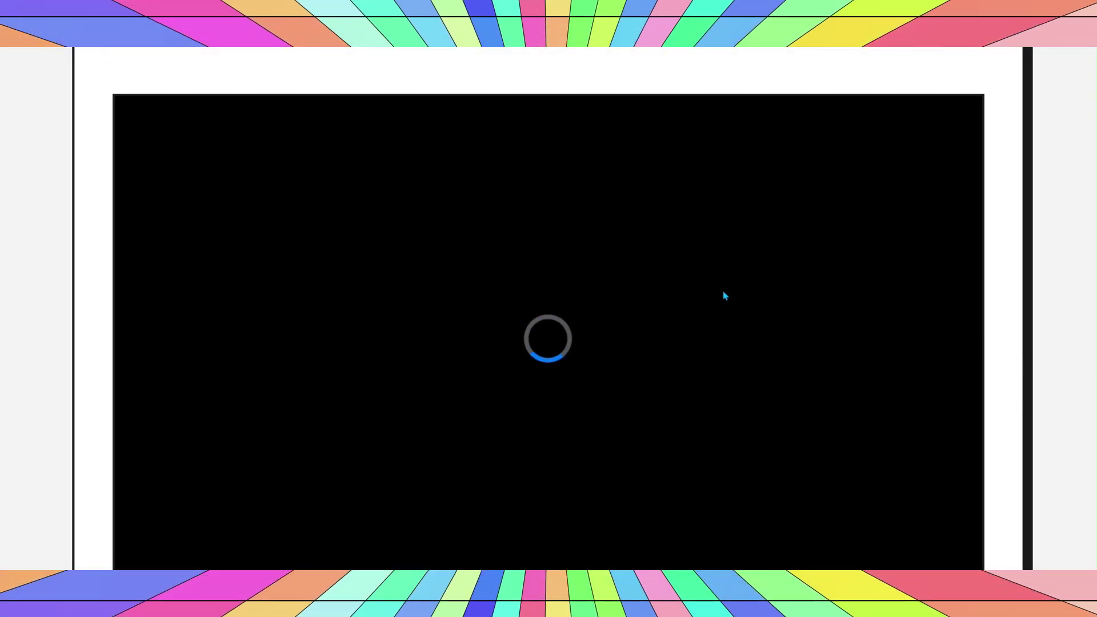
scroll(725, 295, "up", 3)
scroll(724, 295, "down", 1)
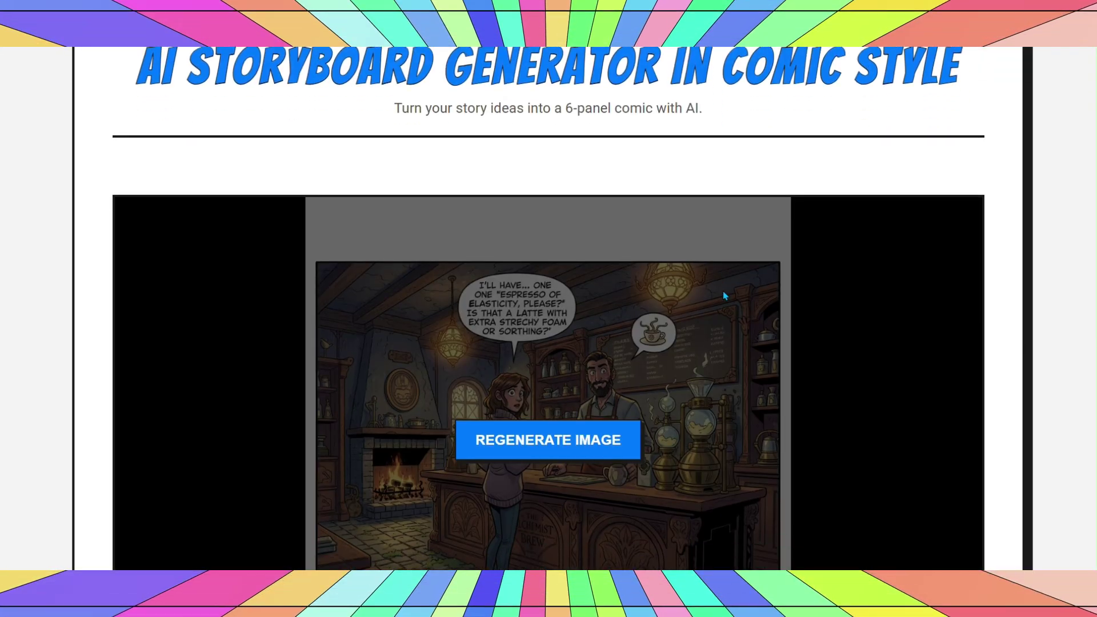
scroll(724, 296, "down", 3)
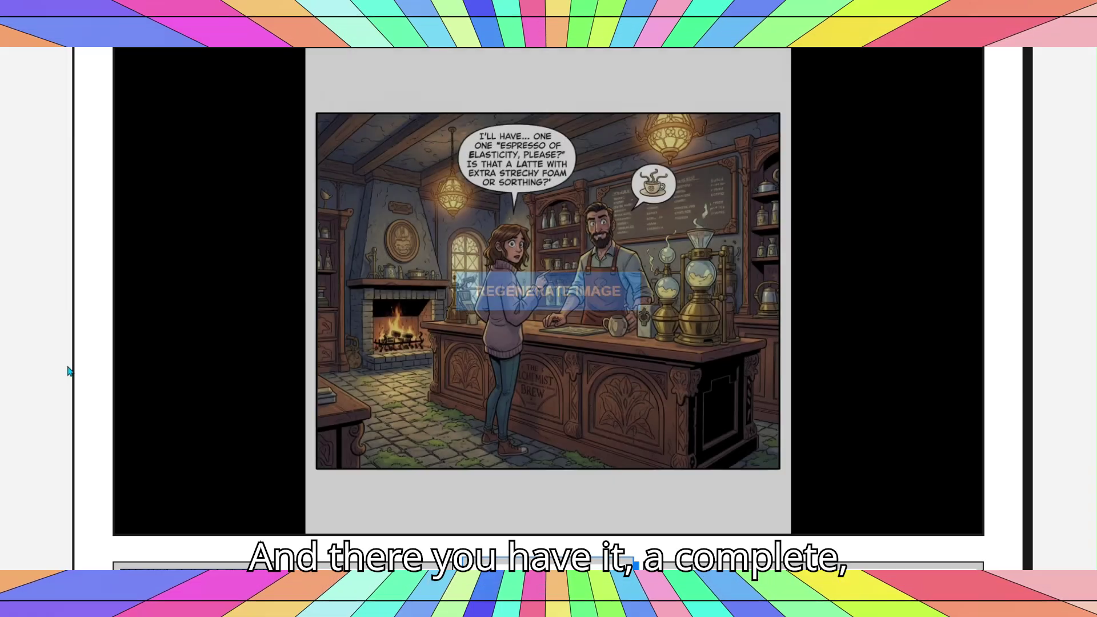